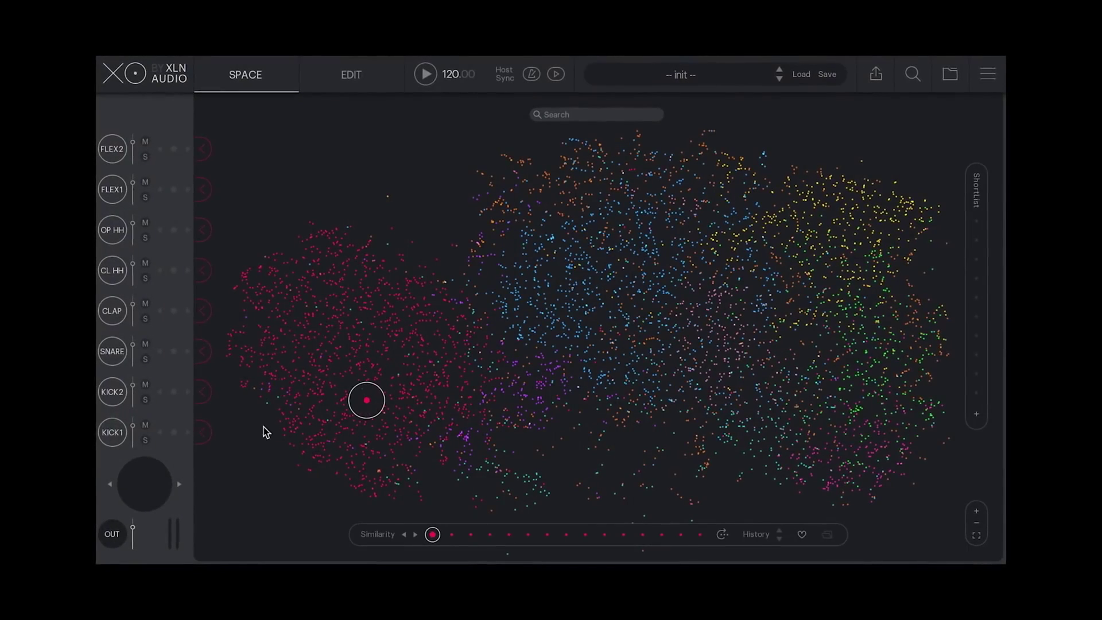
# Step: Audition map samples, assigning a red one to Kick 1 and an orange one to Snare
pyautogui.click(201, 431)
pyautogui.click(609, 290)
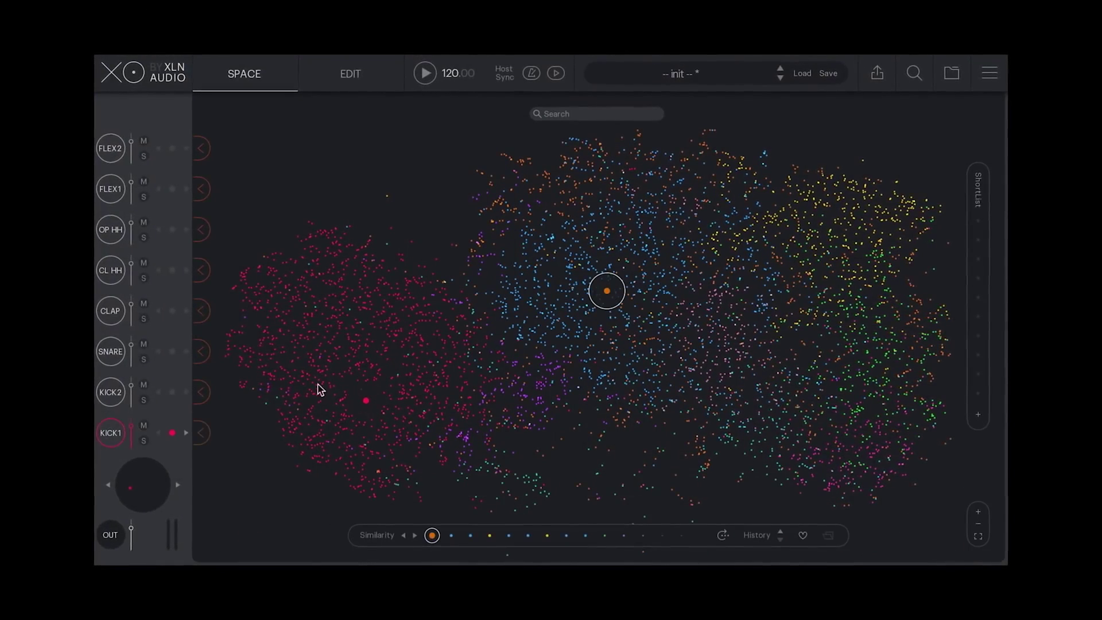
pyautogui.click(201, 348)
pyautogui.click(823, 215)
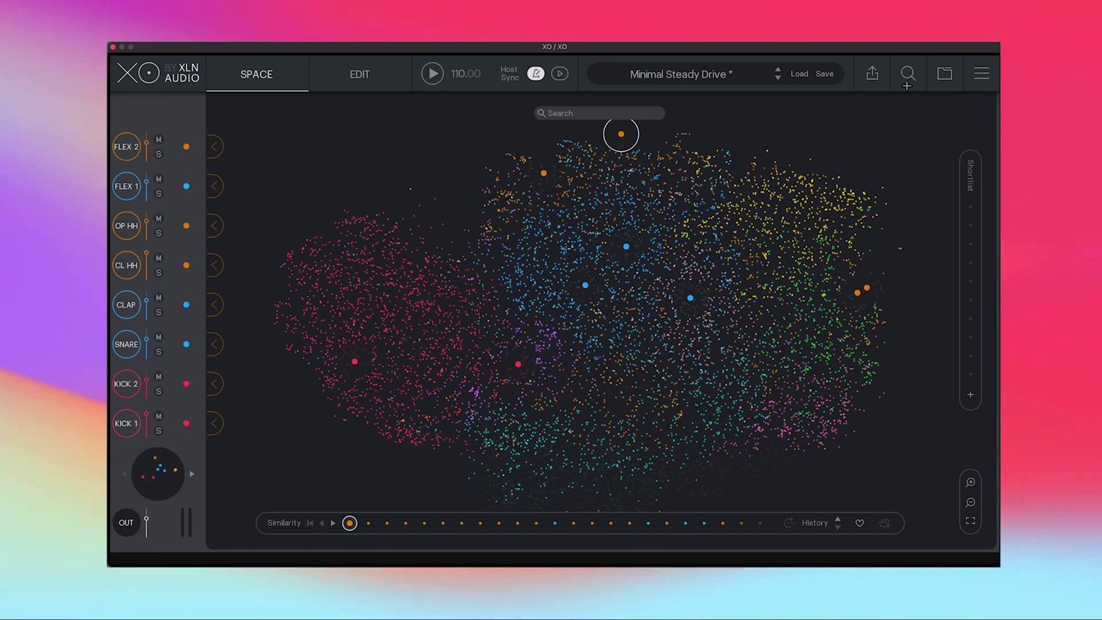
pyautogui.click(945, 73)
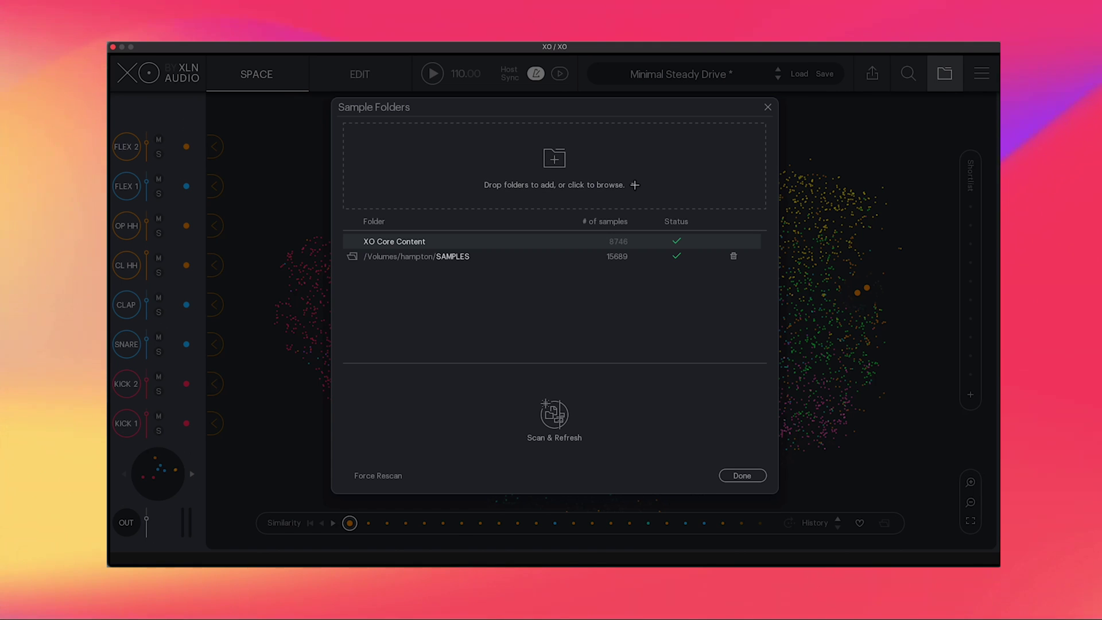
# Step: Add the Splice samples folder to the library and scan it
pyautogui.click(635, 185)
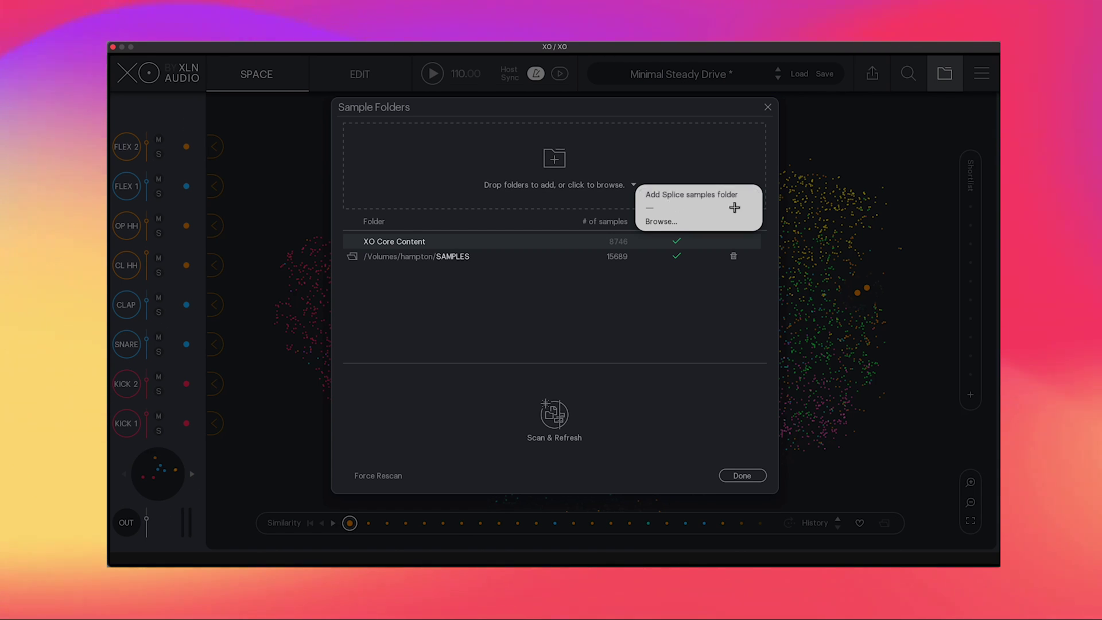
pyautogui.click(670, 193)
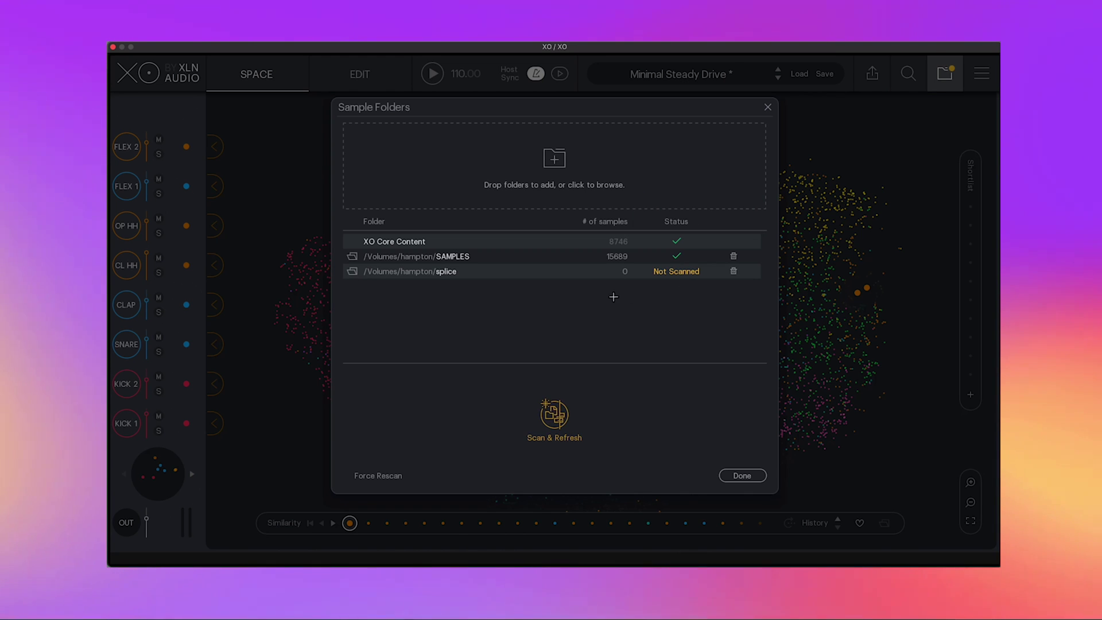
pyautogui.click(554, 414)
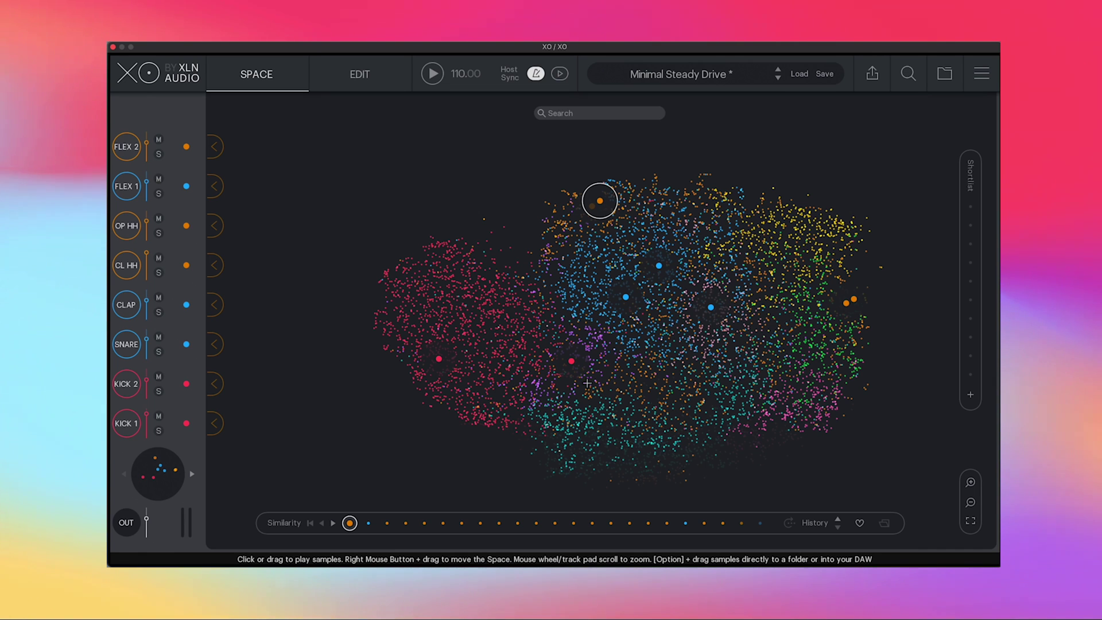
# Step: Sweep across the map to the kick 75_Kicks_15_SP.wav, then audition an orange sample near the top
pyautogui.moveTo(586, 255); pyautogui.dragTo(381, 327)
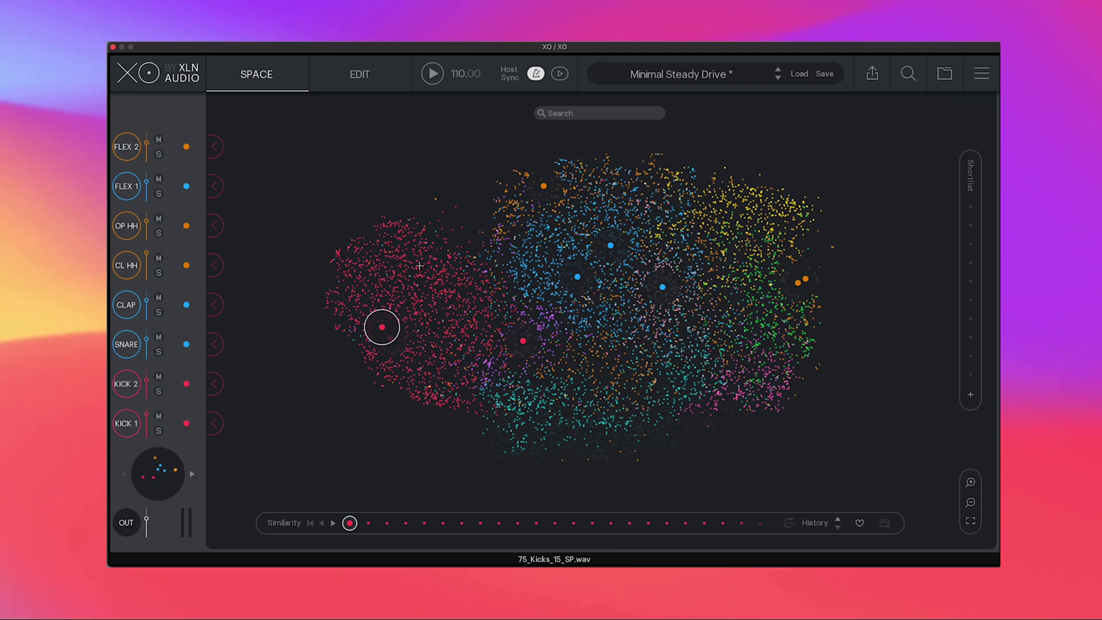
pyautogui.click(516, 170)
# Step: Filter the map with a 'kick' search and preview two kicks from the red cluster
pyautogui.click(575, 114)
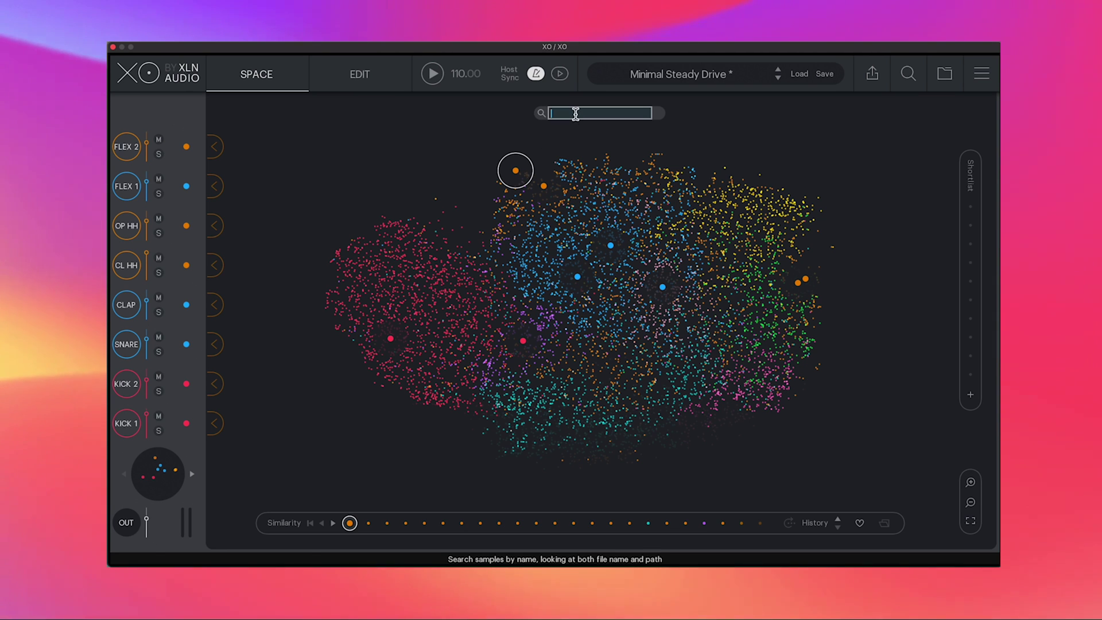
pyautogui.write('kick')
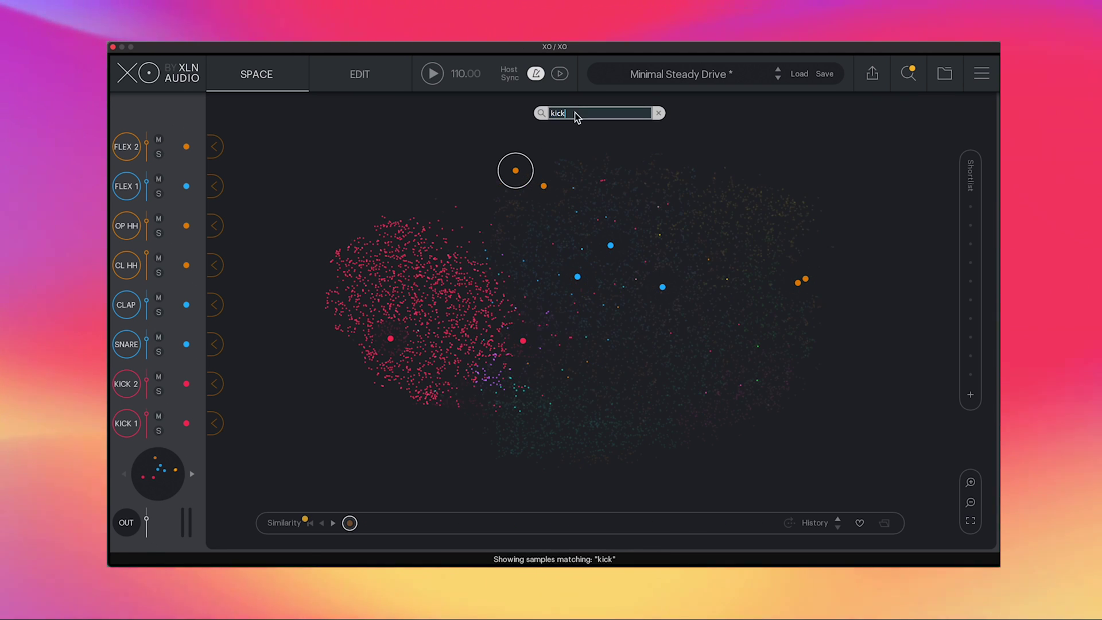
pyautogui.press('Return')
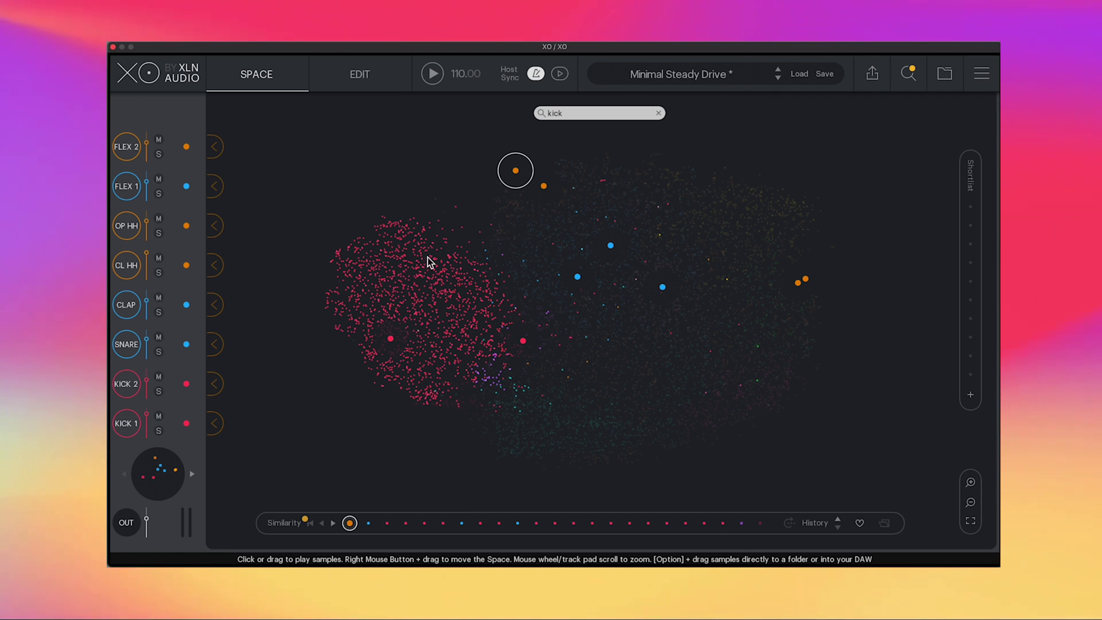
pyautogui.click(408, 296)
pyautogui.click(452, 321)
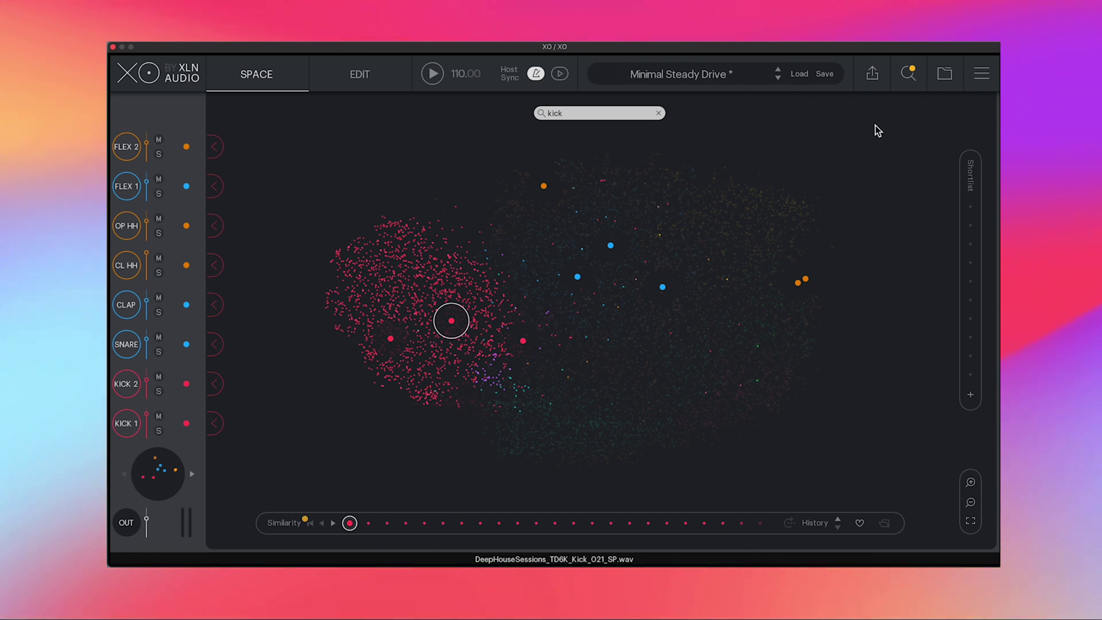
# Step: In Search & Filter, keep kicks above 105 Hz with capped length and adjusted drumminess, leaving 860 samples
pyautogui.click(912, 82)
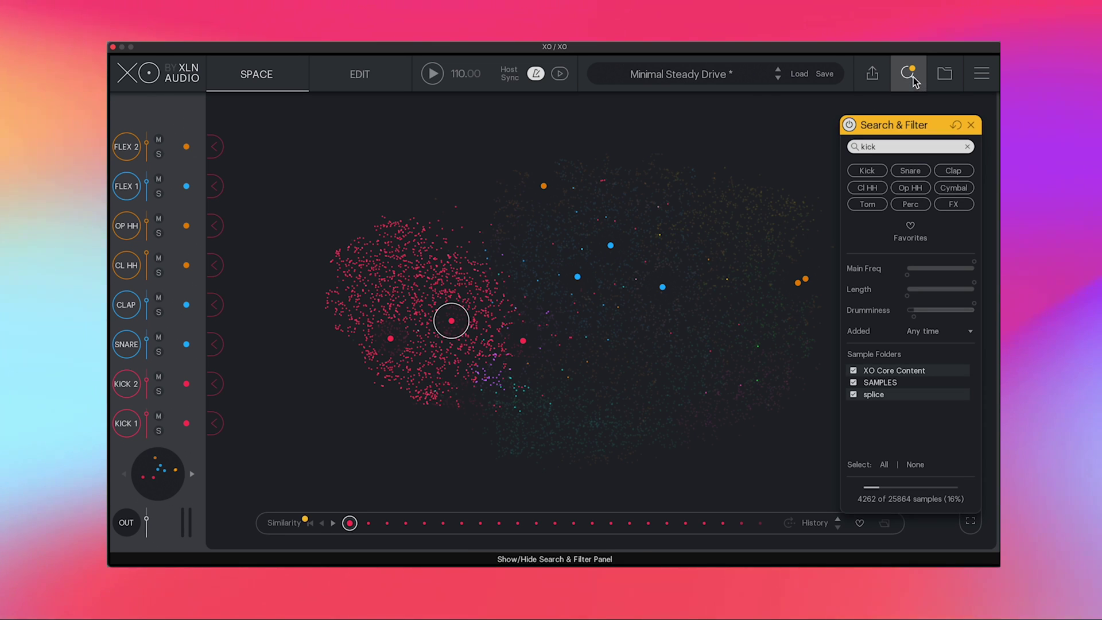
pyautogui.moveTo(902, 124); pyautogui.dragTo(512, 130)
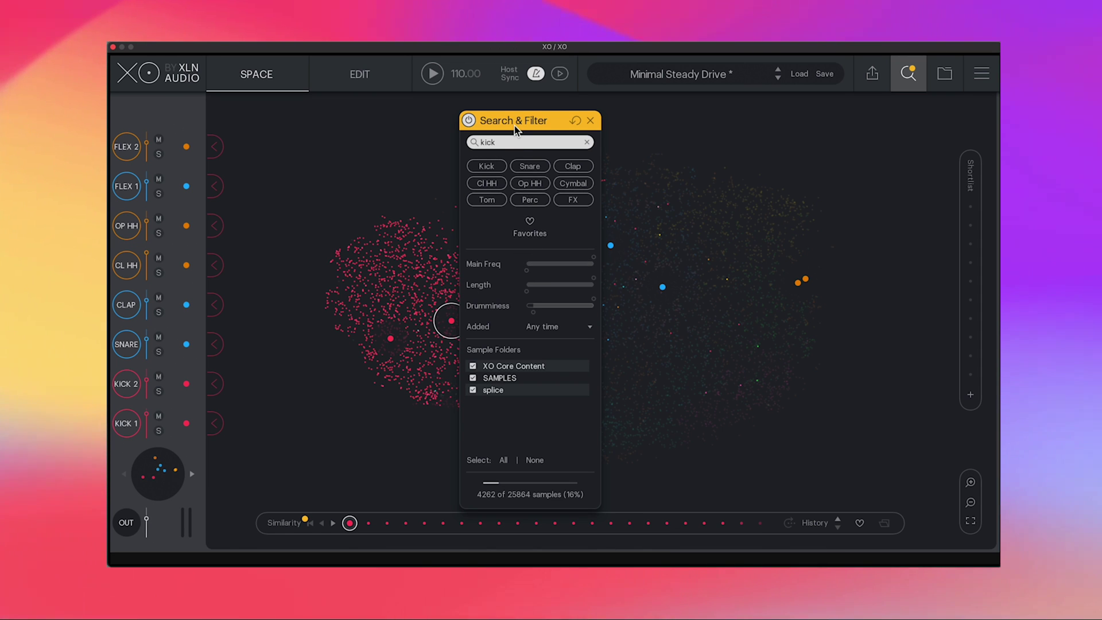
pyautogui.moveTo(514, 125); pyautogui.dragTo(821, 125)
pyautogui.moveTo(836, 274); pyautogui.dragTo(896, 265)
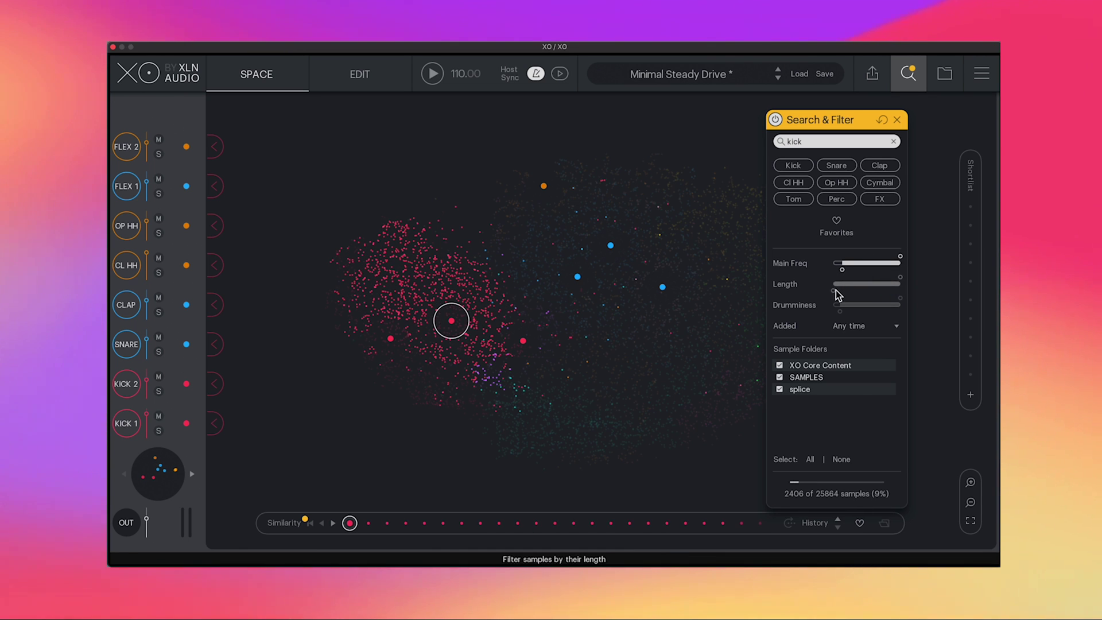
pyautogui.moveTo(836, 291); pyautogui.dragTo(882, 290)
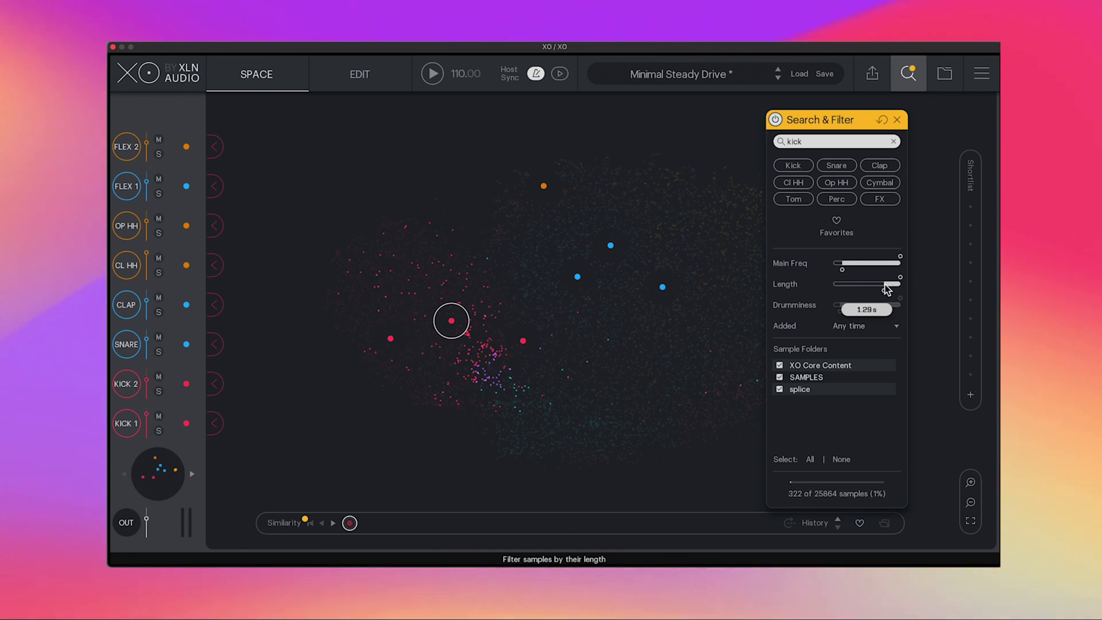
pyautogui.doubleClick(887, 286)
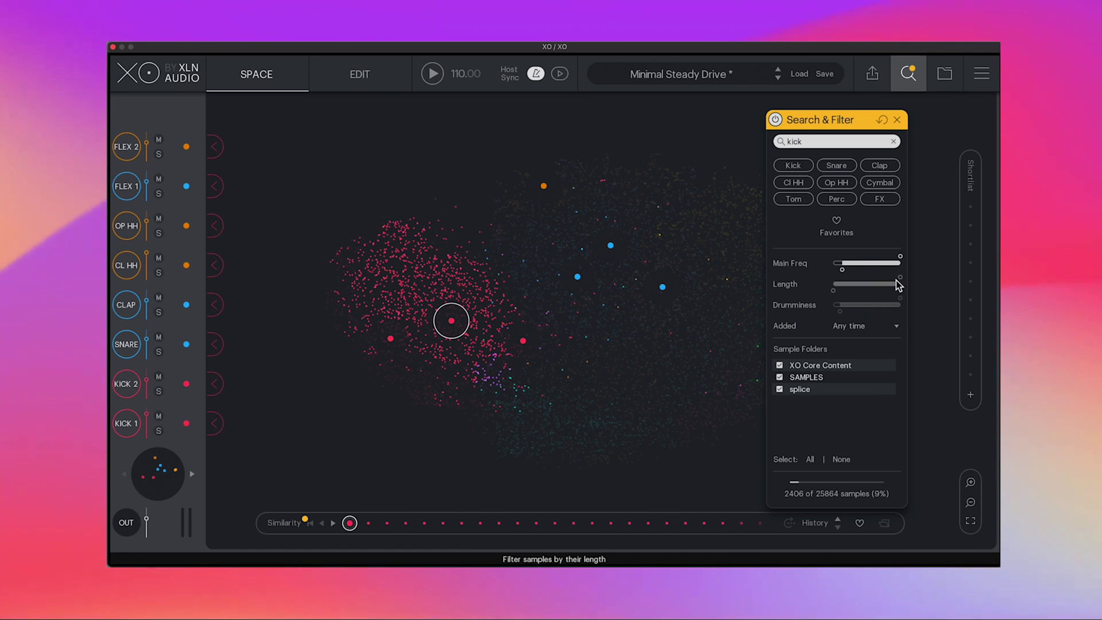
pyautogui.moveTo(882, 287); pyautogui.dragTo(829, 309)
pyautogui.click(899, 298)
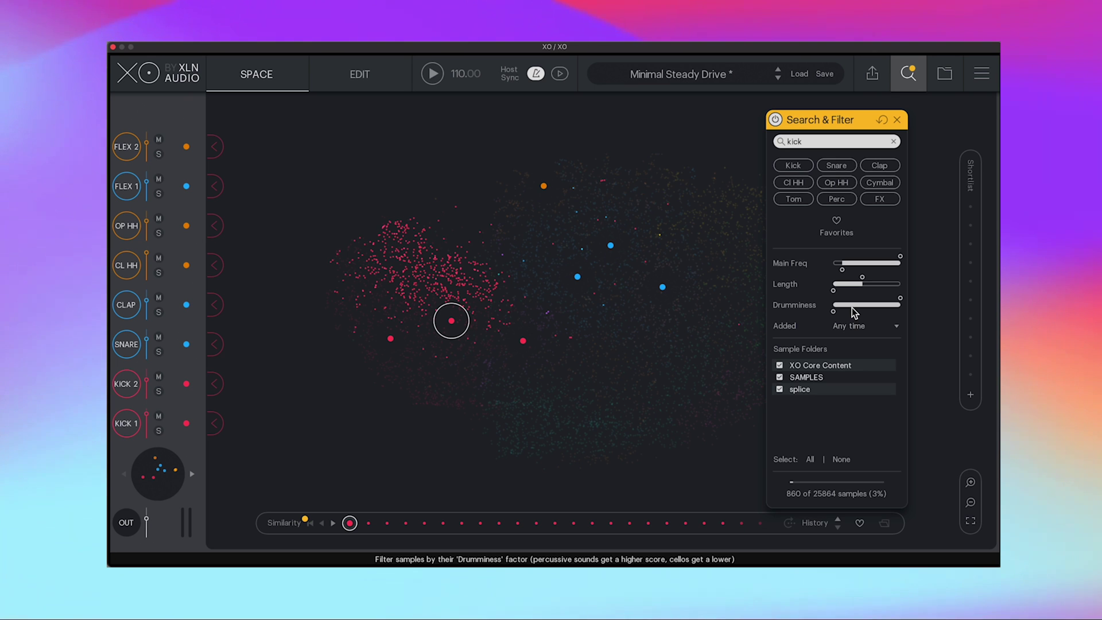
pyautogui.moveTo(874, 314)
pyautogui.mouseDown()
pyautogui.moveTo(833, 311)
pyautogui.moveTo(890, 303)
pyautogui.mouseUp()
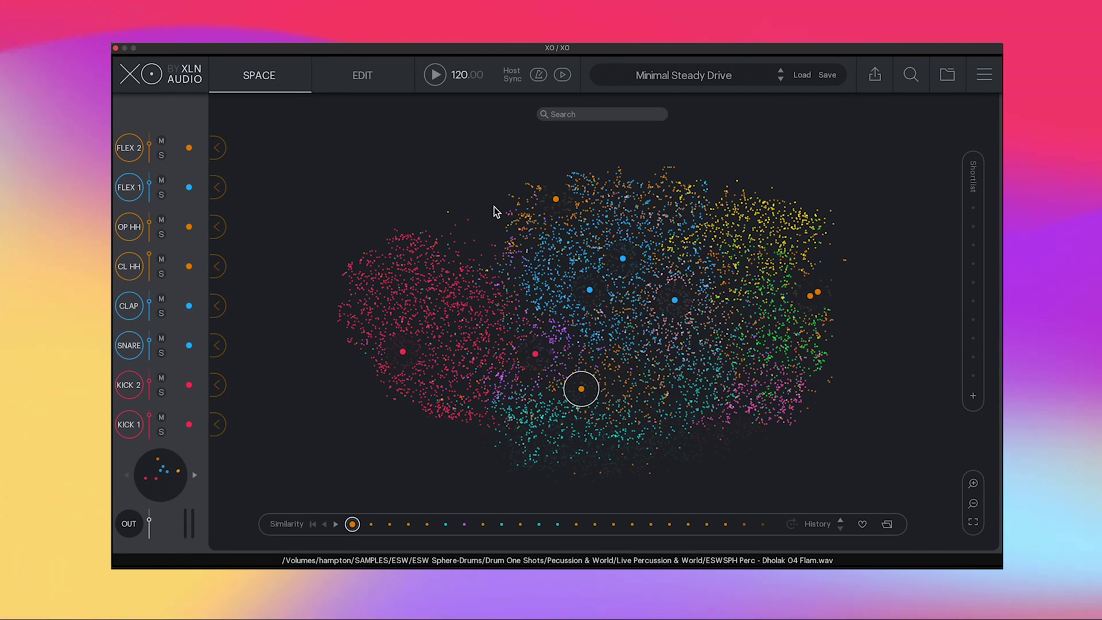
# Step: Audition a red kick on the left, the orange shaker on the right, and a teal glitch sample
pyautogui.click(364, 322)
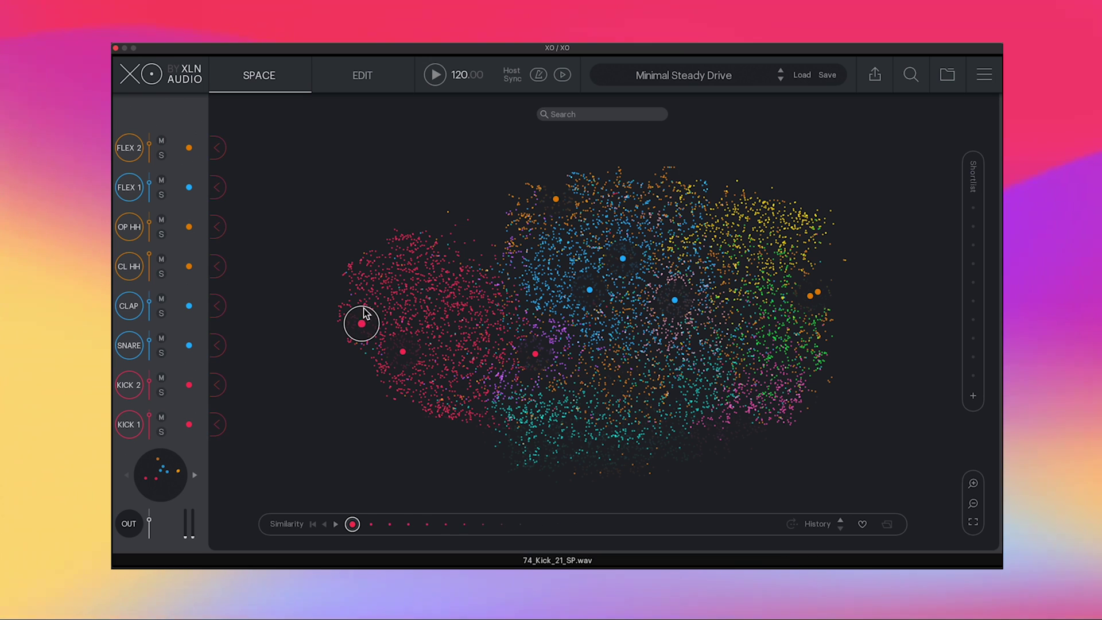
pyautogui.click(809, 276)
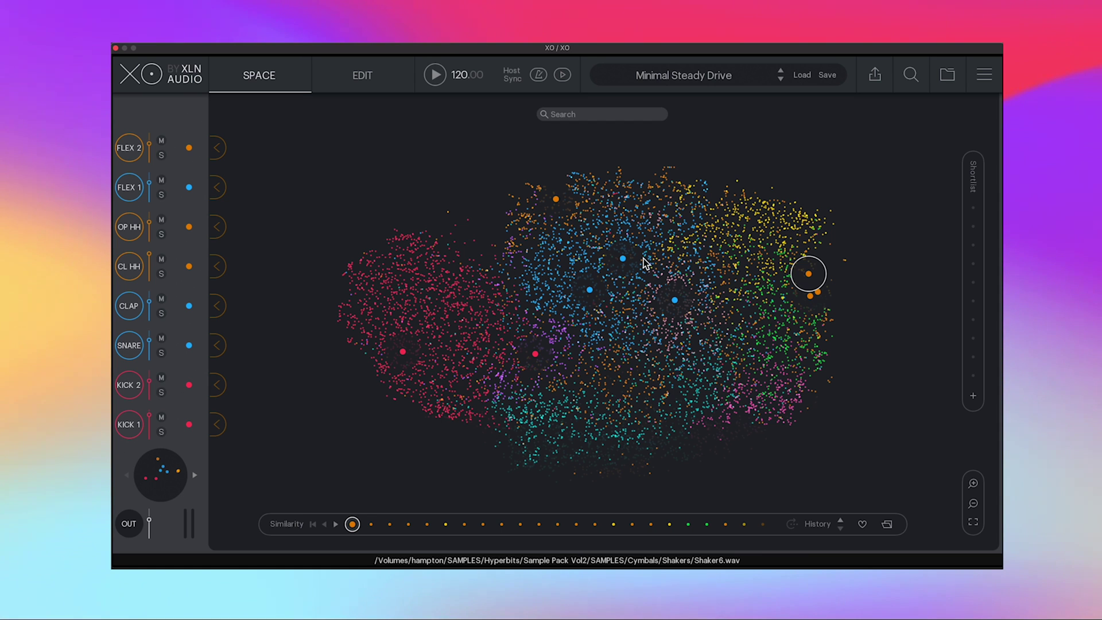
pyautogui.click(618, 168)
pyautogui.click(593, 180)
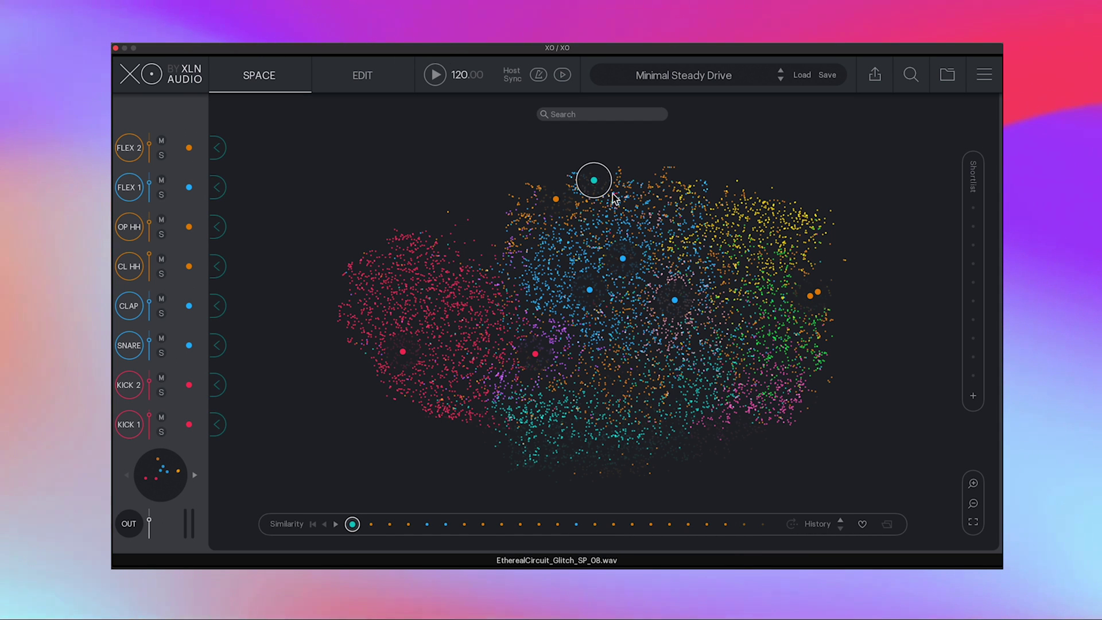
# Step: Preview teal effects including the rewind, then a blue snare, red kick, yellow and green samples
pyautogui.click(606, 421)
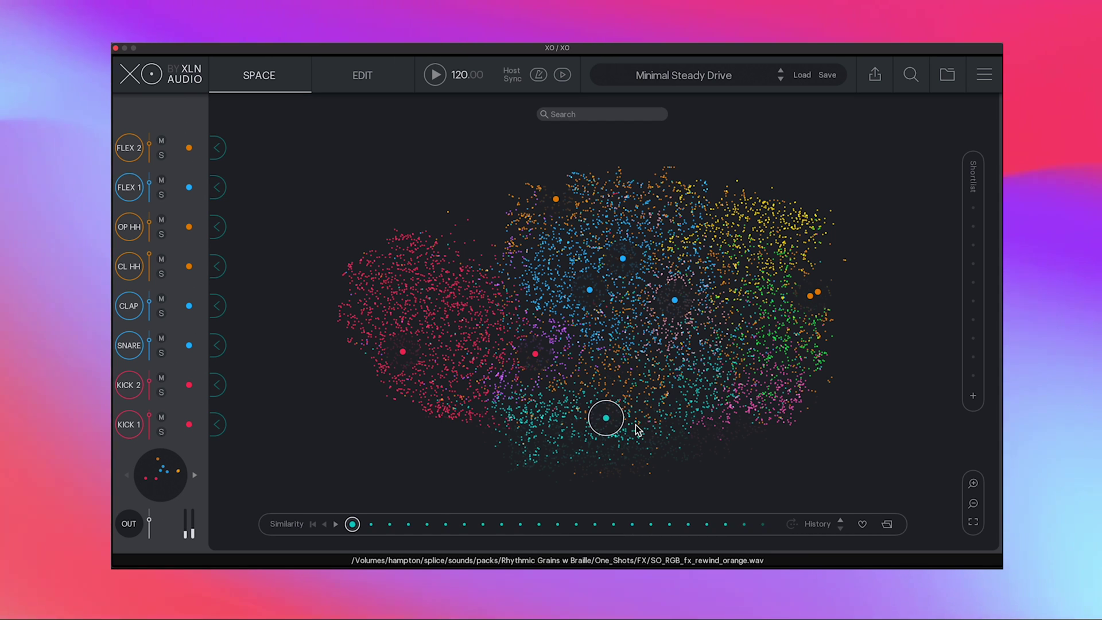
pyautogui.click(634, 425)
pyautogui.click(576, 422)
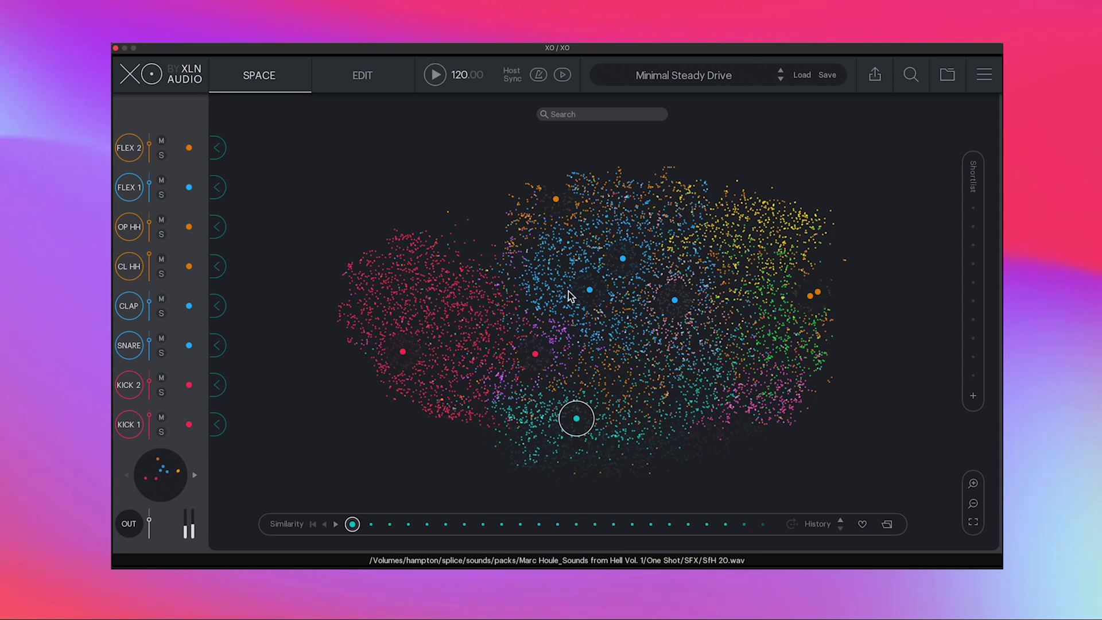
pyautogui.click(574, 312)
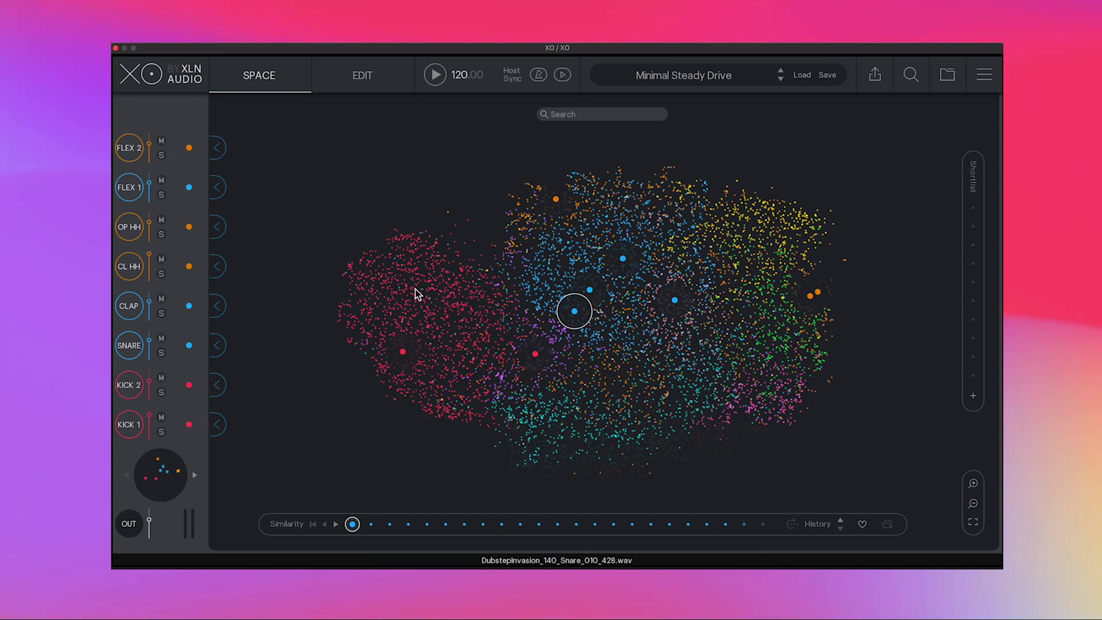
pyautogui.click(385, 276)
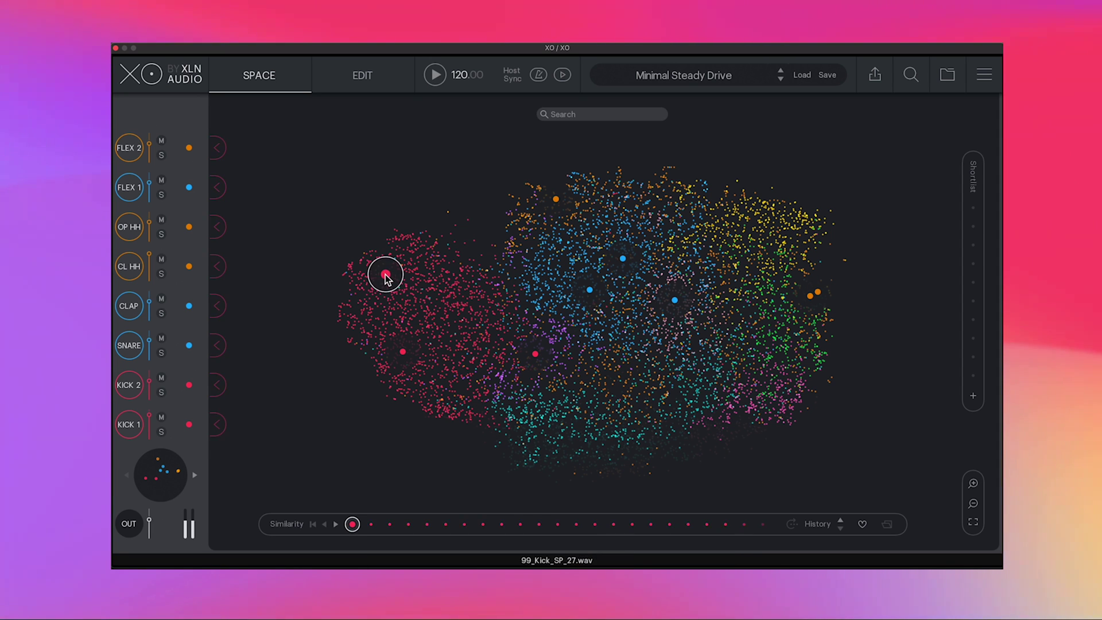
pyautogui.click(557, 255)
pyautogui.click(765, 310)
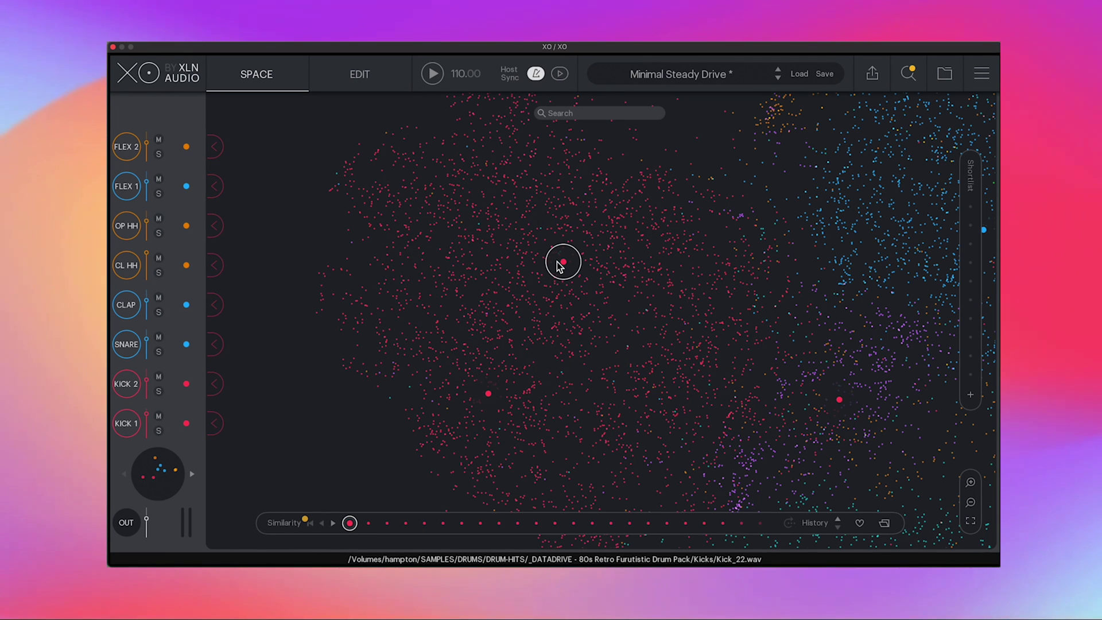
# Step: Sweep through the kick cluster and pick the Cymatics Eternity Kick 3 sample
pyautogui.click(537, 229)
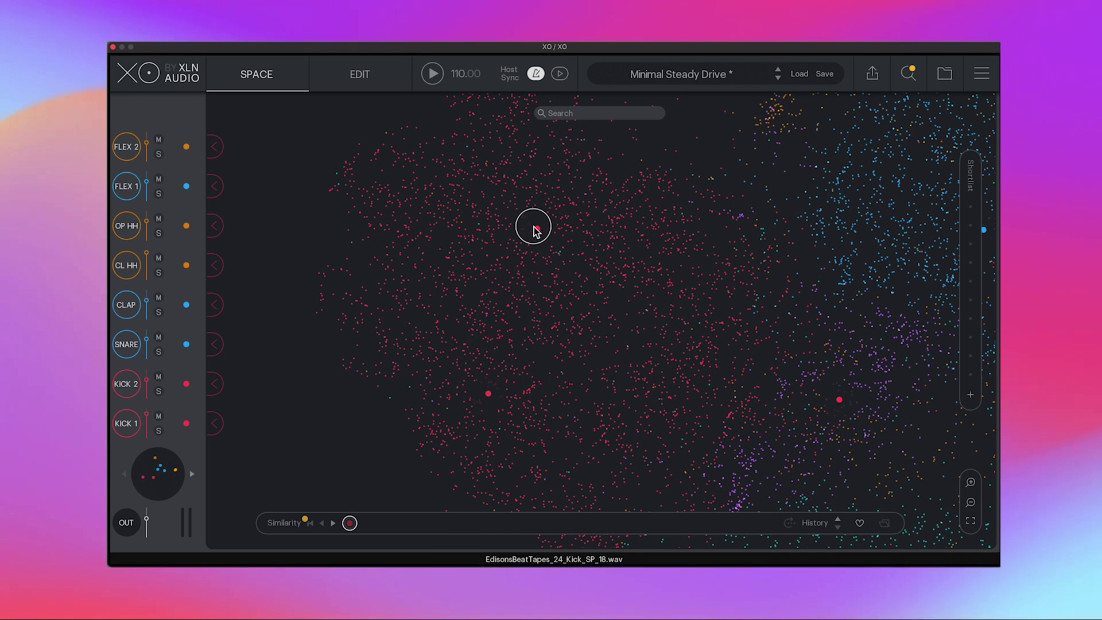
pyautogui.moveTo(536, 231)
pyautogui.mouseDown()
pyautogui.moveTo(537, 205)
pyautogui.moveTo(593, 199)
pyautogui.moveTo(600, 251)
pyautogui.moveTo(537, 272)
pyautogui.moveTo(449, 190)
pyautogui.moveTo(439, 257)
pyautogui.moveTo(551, 224)
pyautogui.mouseUp()
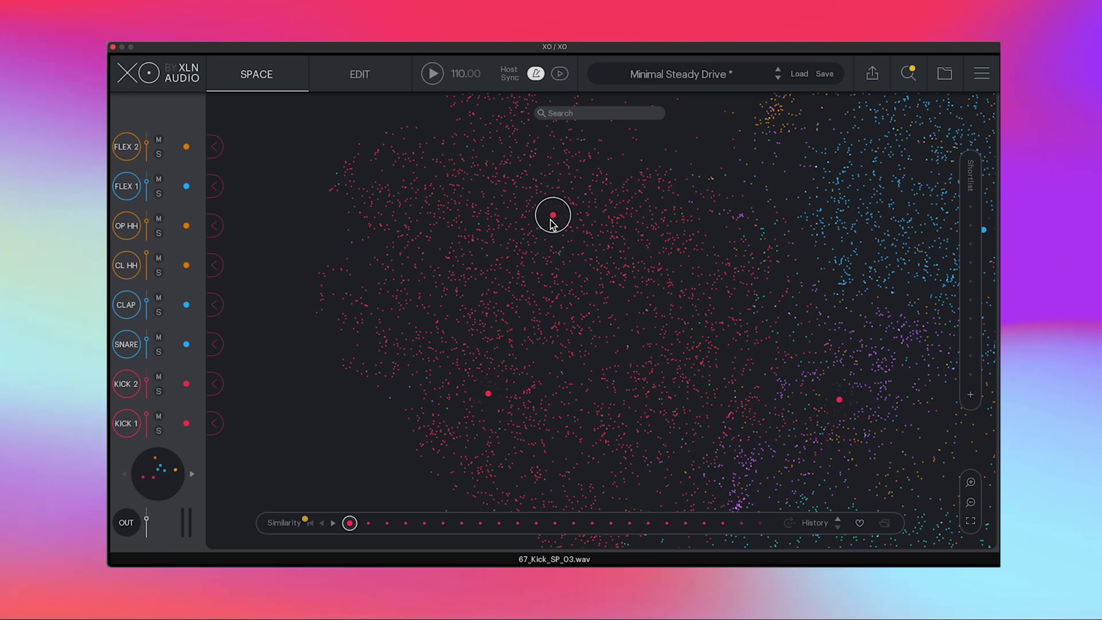
pyautogui.click(430, 184)
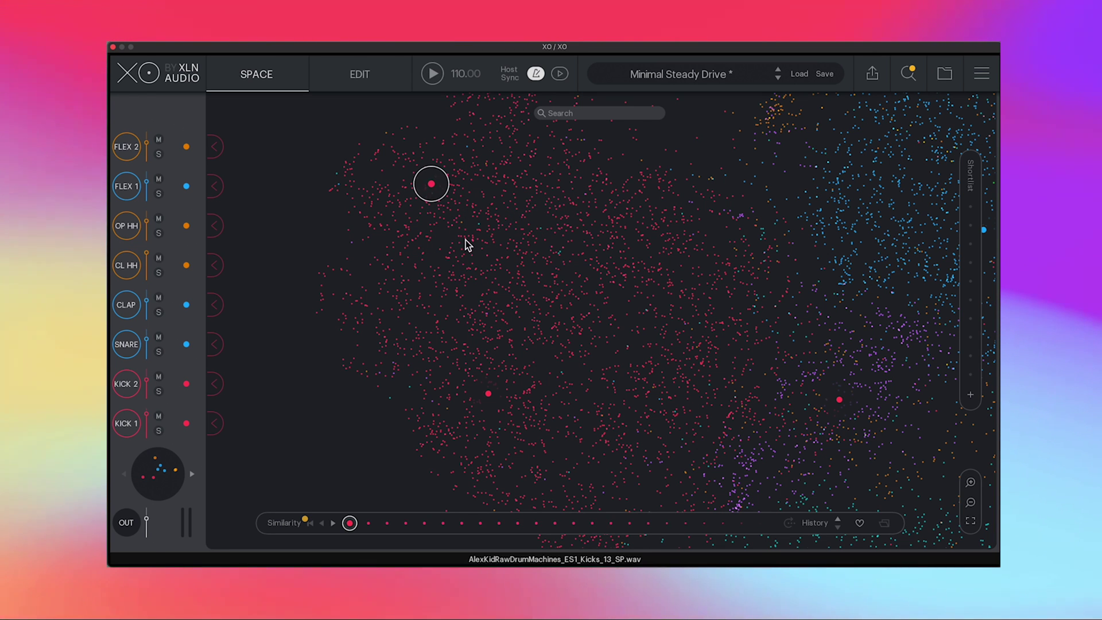
pyautogui.click(488, 211)
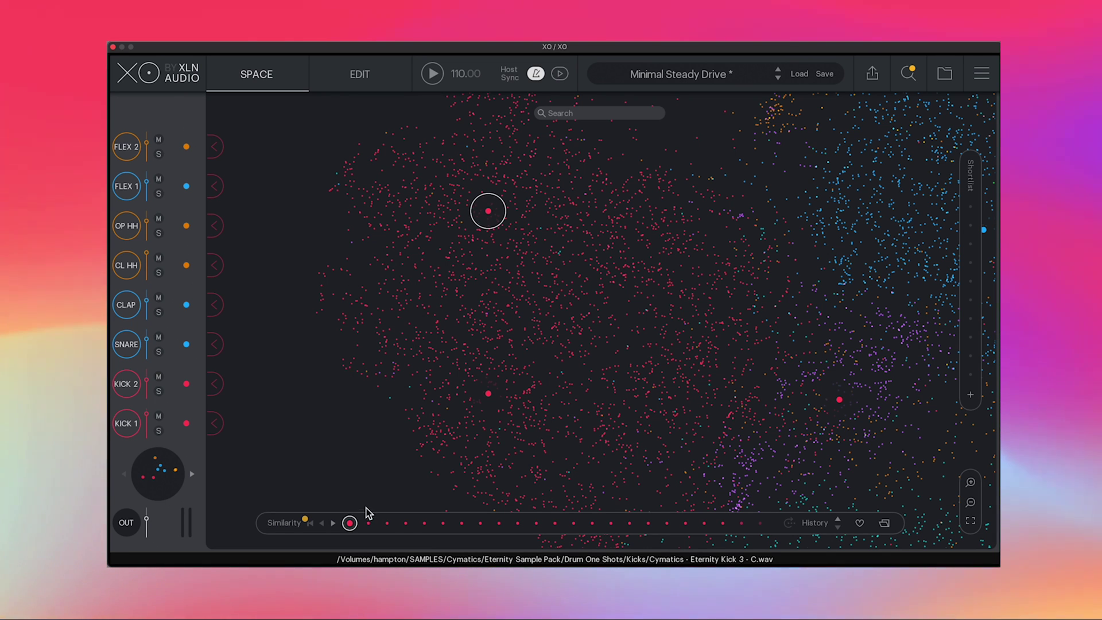
# Step: Step through ten similar kicks in the Similarity strip, then return to the original kick
pyautogui.click(333, 523)
pyautogui.click(333, 523)
pyautogui.click(333, 523)
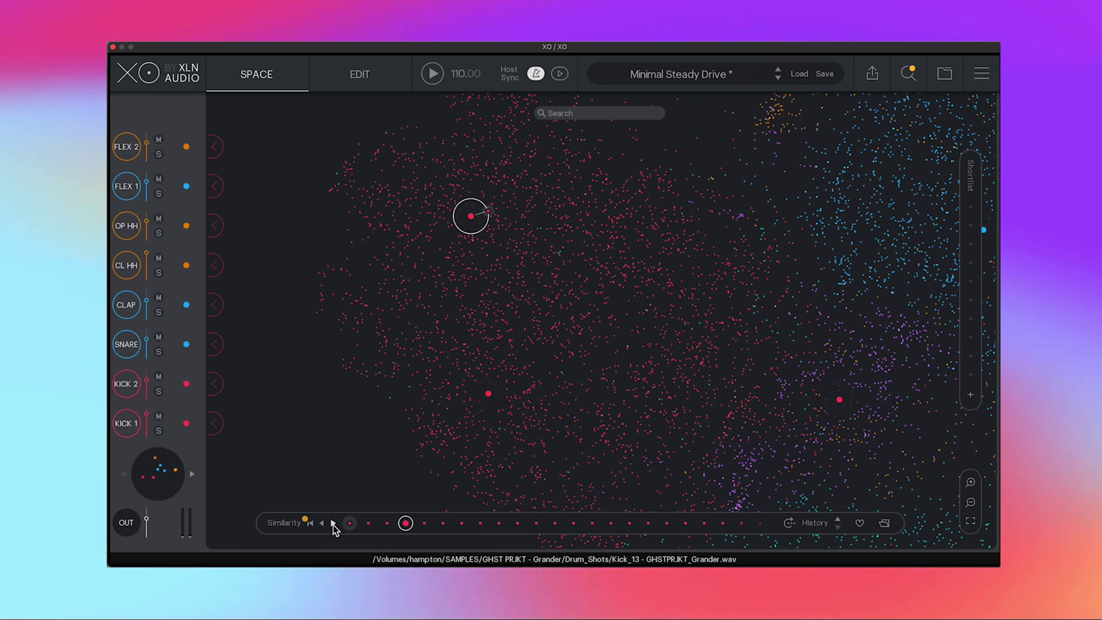
pyautogui.click(333, 524)
pyautogui.click(333, 523)
pyautogui.click(333, 524)
pyautogui.click(333, 524)
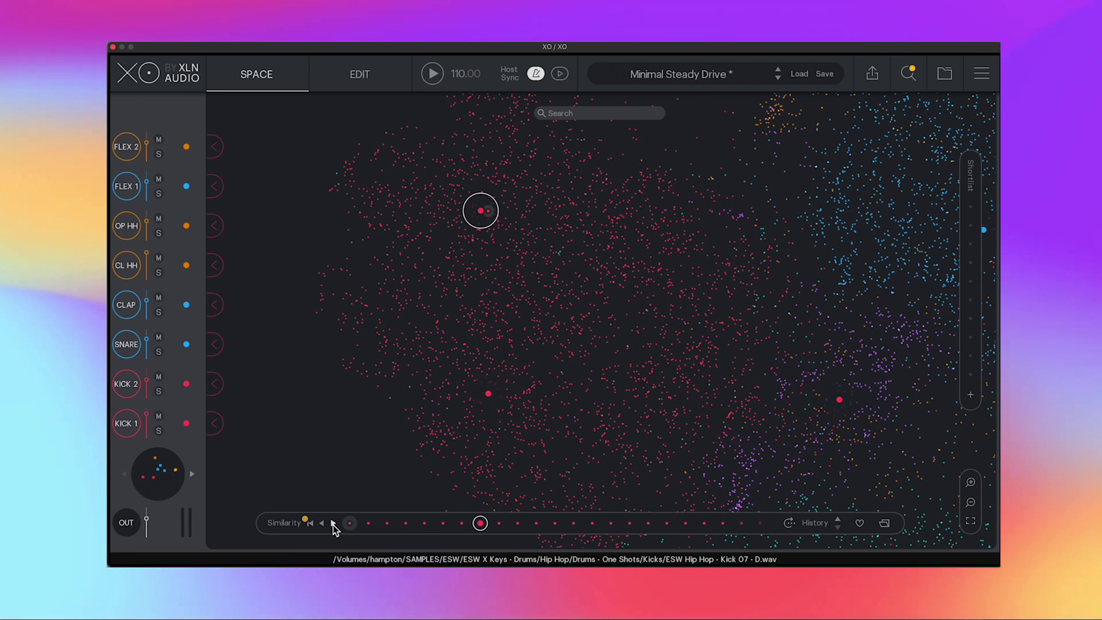
pyautogui.click(333, 524)
pyautogui.click(333, 523)
pyautogui.click(333, 523)
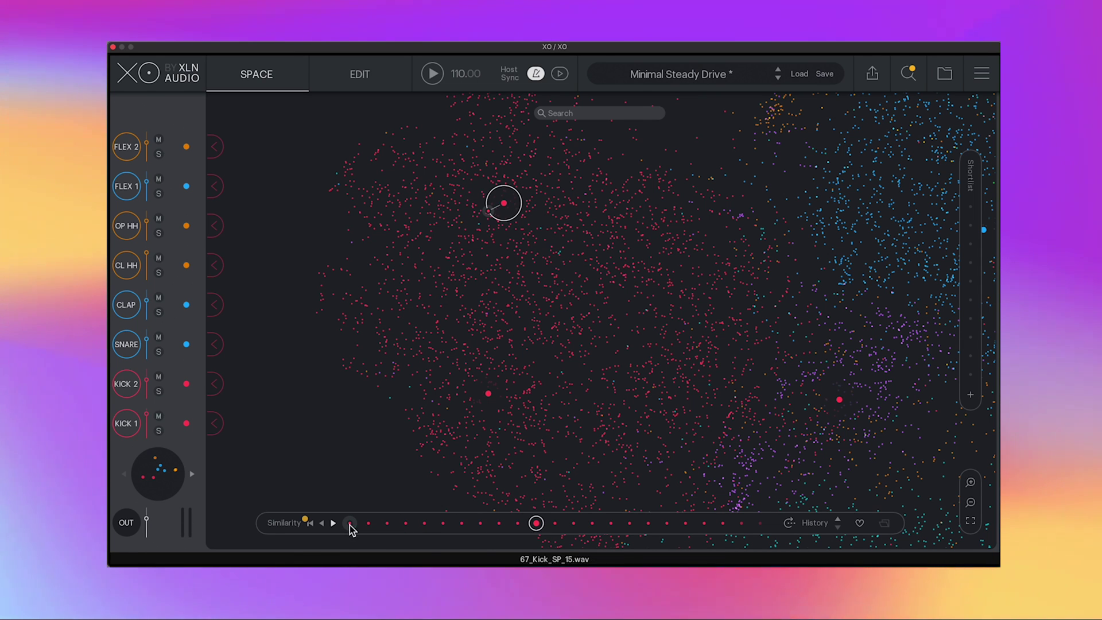
pyautogui.click(349, 523)
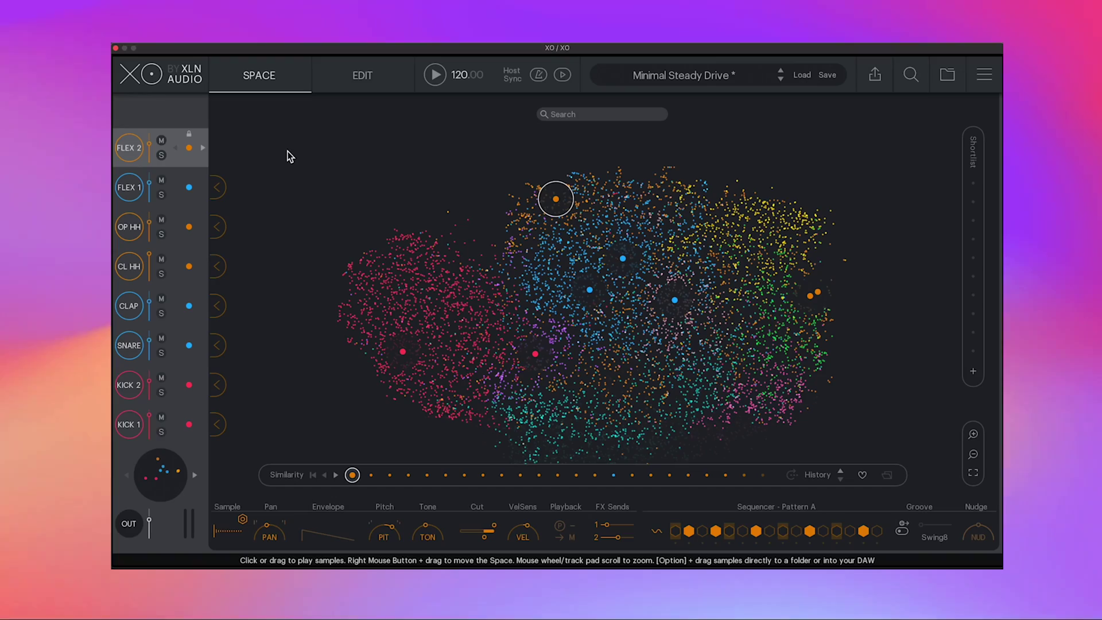
# Step: On the Edit page, lengthen the FLEX 2 sample fade-out to 190 ms
pyautogui.click(349, 78)
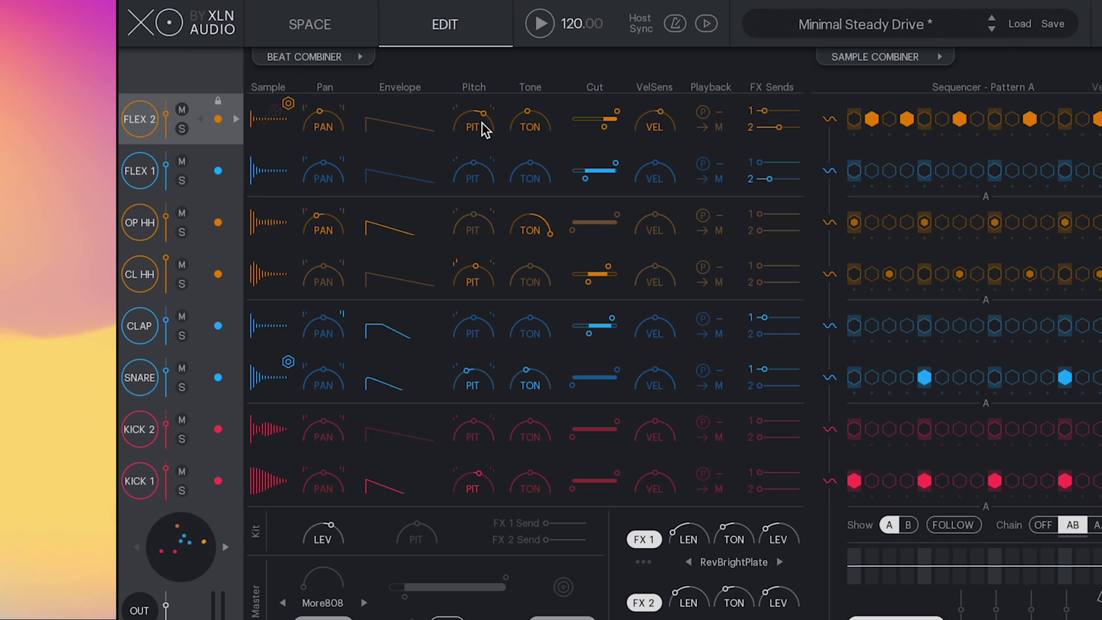
pyautogui.click(273, 127)
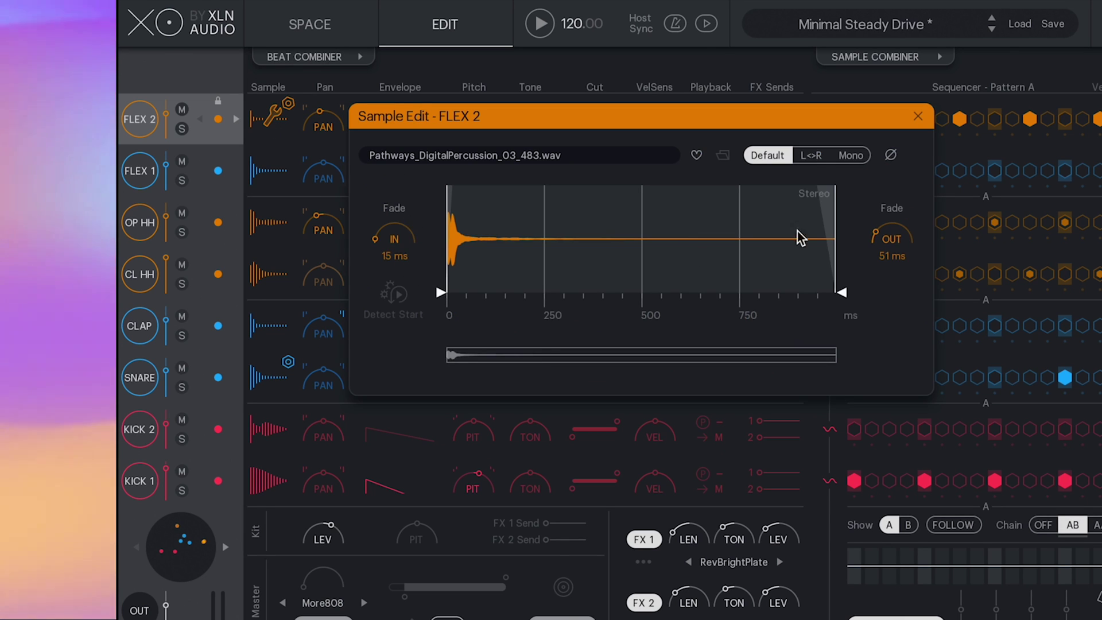
pyautogui.moveTo(893, 239); pyautogui.dragTo(898, 177)
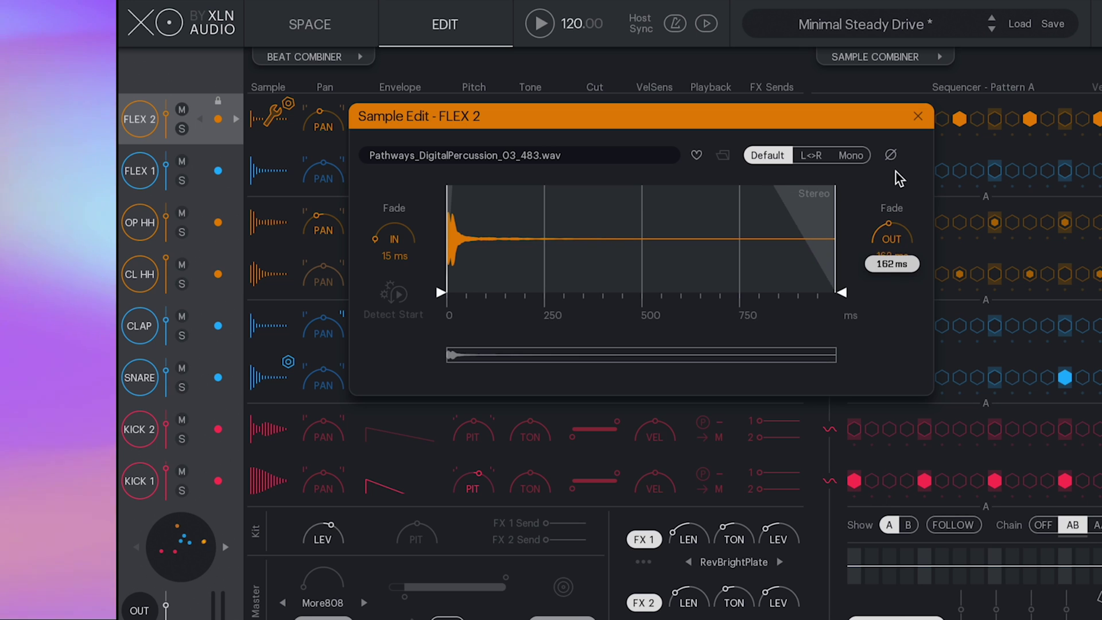
pyautogui.click(916, 118)
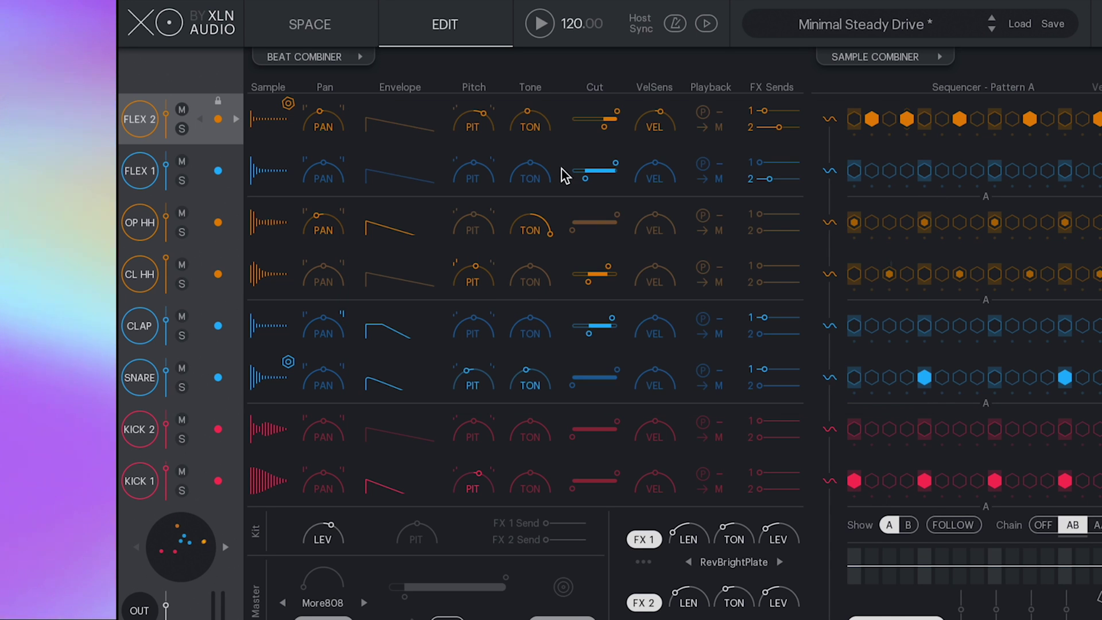
# Step: Centre FLEX 2 pan, lower pitch to -0.9 semitones, set velocity to 76%, and raise FX Send 1
pyautogui.doubleClick(324, 122)
pyautogui.moveTo(473, 129); pyautogui.dragTo(474, 216)
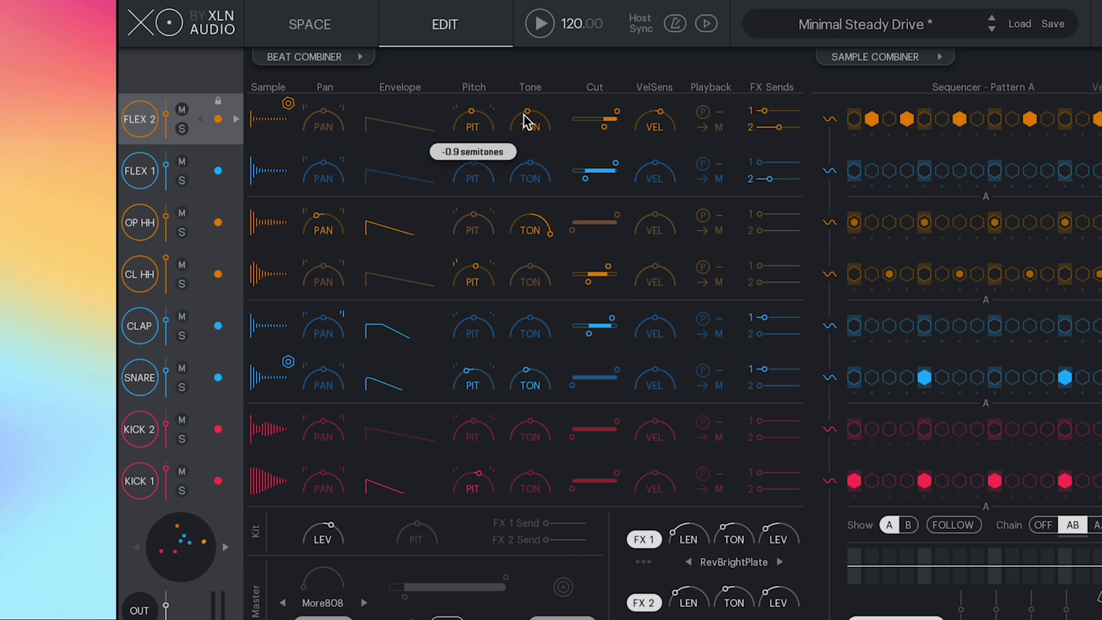
pyautogui.moveTo(532, 111)
pyautogui.moveTo(664, 131); pyautogui.dragTo(641, 192)
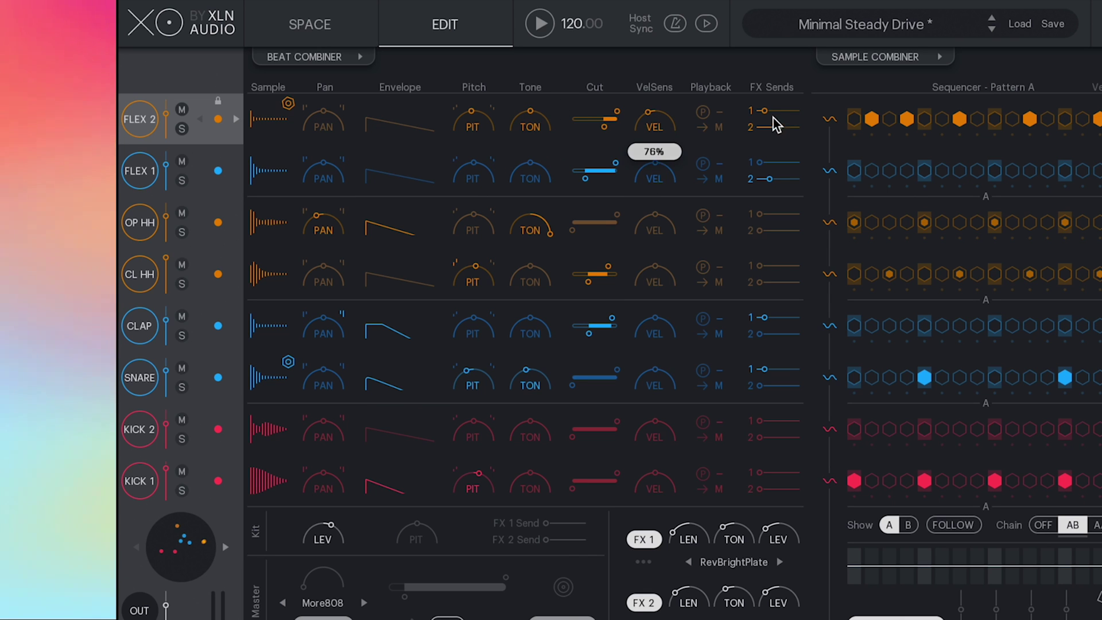
pyautogui.scroll(3, 776, 124)
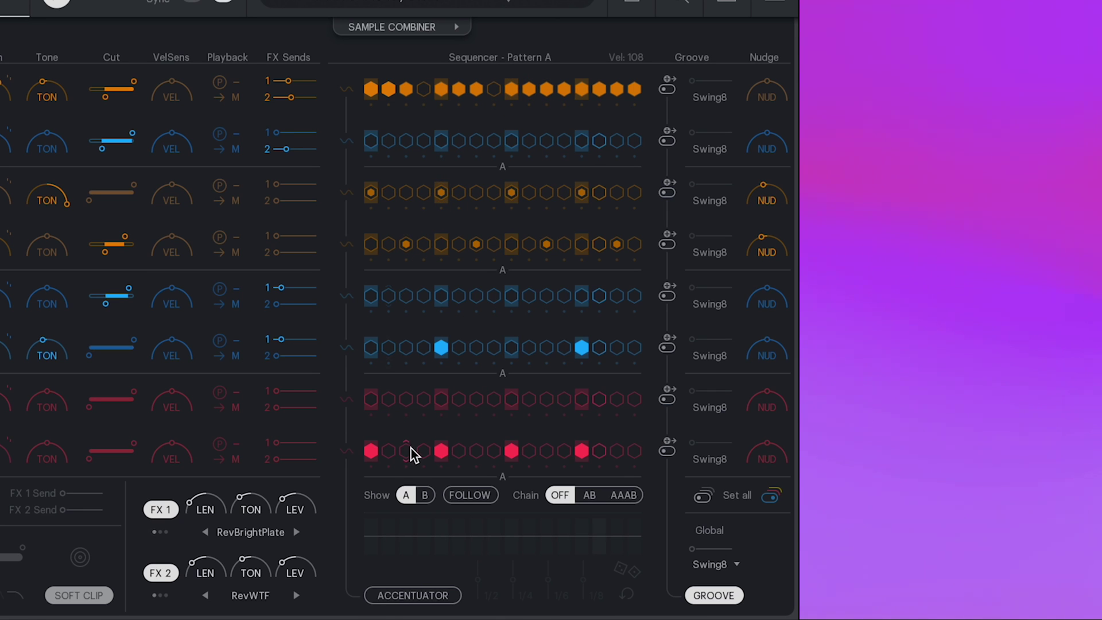
# Step: Enable Pattern A accents (1/2 56%, 1/6 -18%, 1/8 42%, 1/4 -52%), then randomize them twice
pyautogui.click(411, 596)
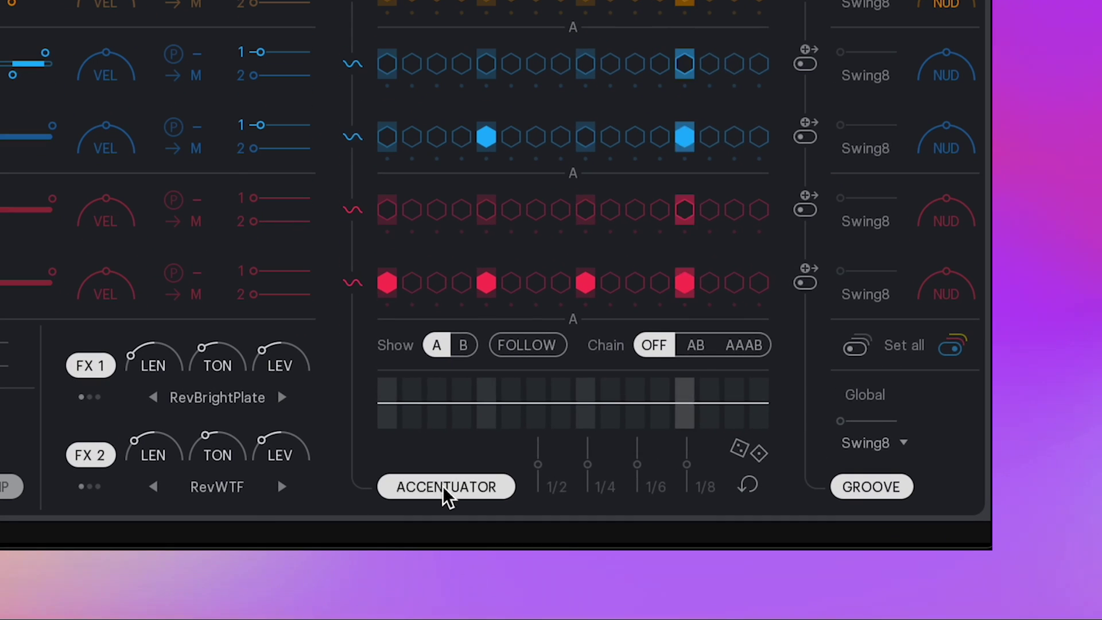
pyautogui.moveTo(538, 464); pyautogui.dragTo(542, 453)
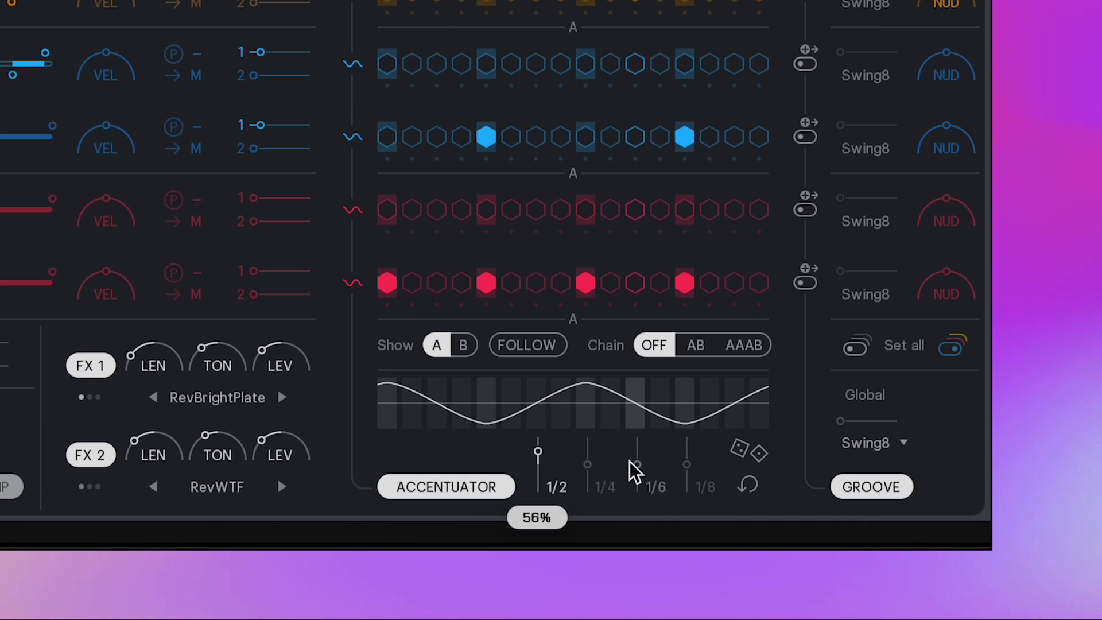
pyautogui.moveTo(635, 465); pyautogui.dragTo(694, 464)
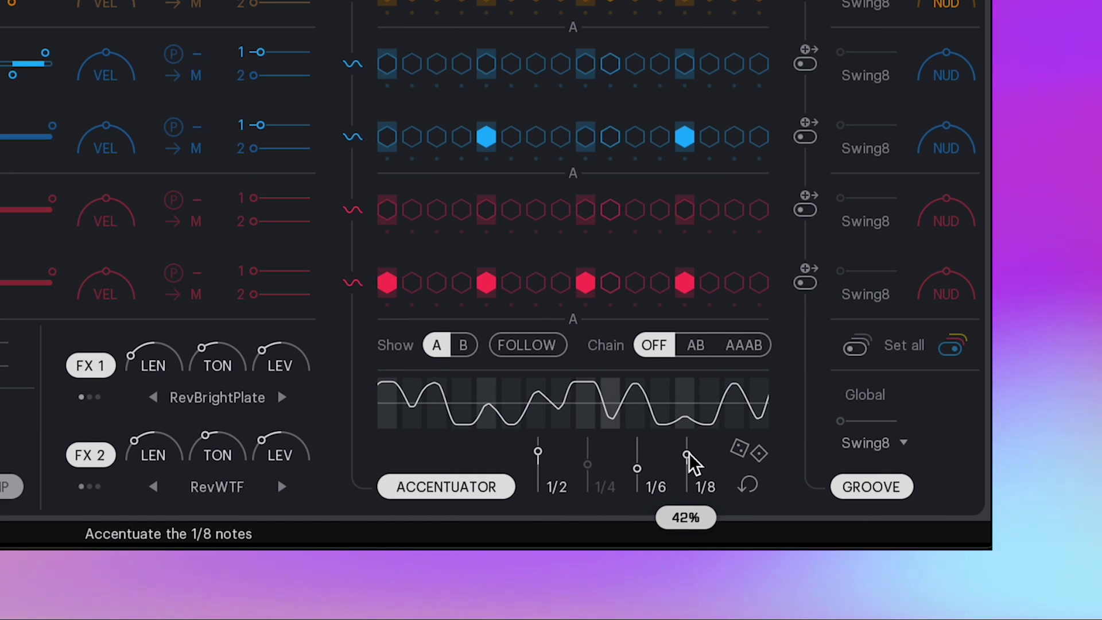
pyautogui.moveTo(587, 464); pyautogui.dragTo(654, 464)
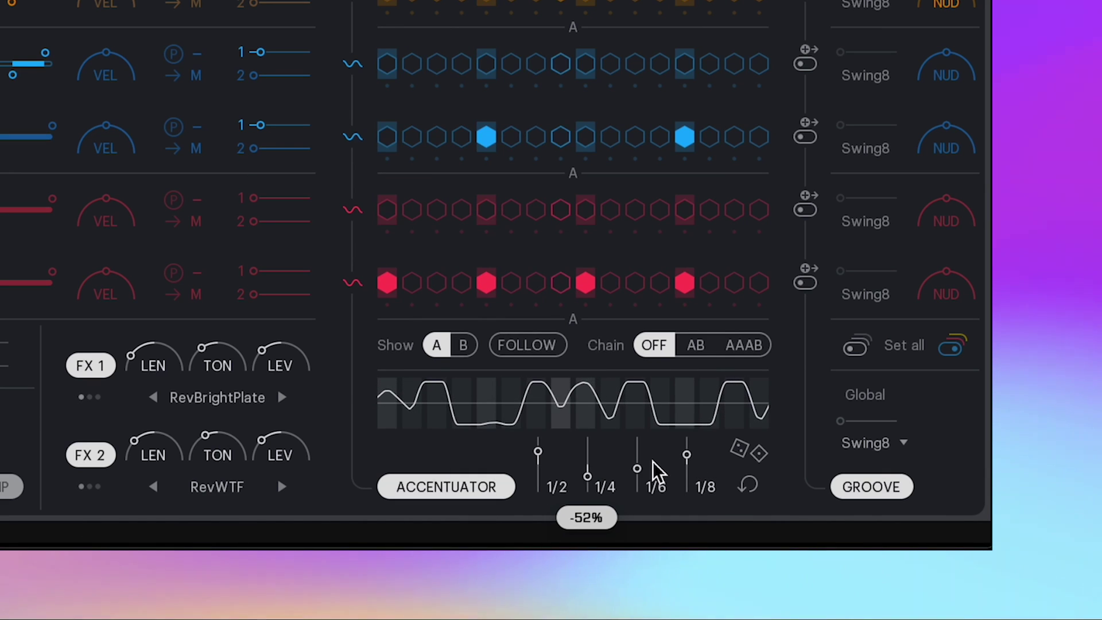
pyautogui.click(751, 460)
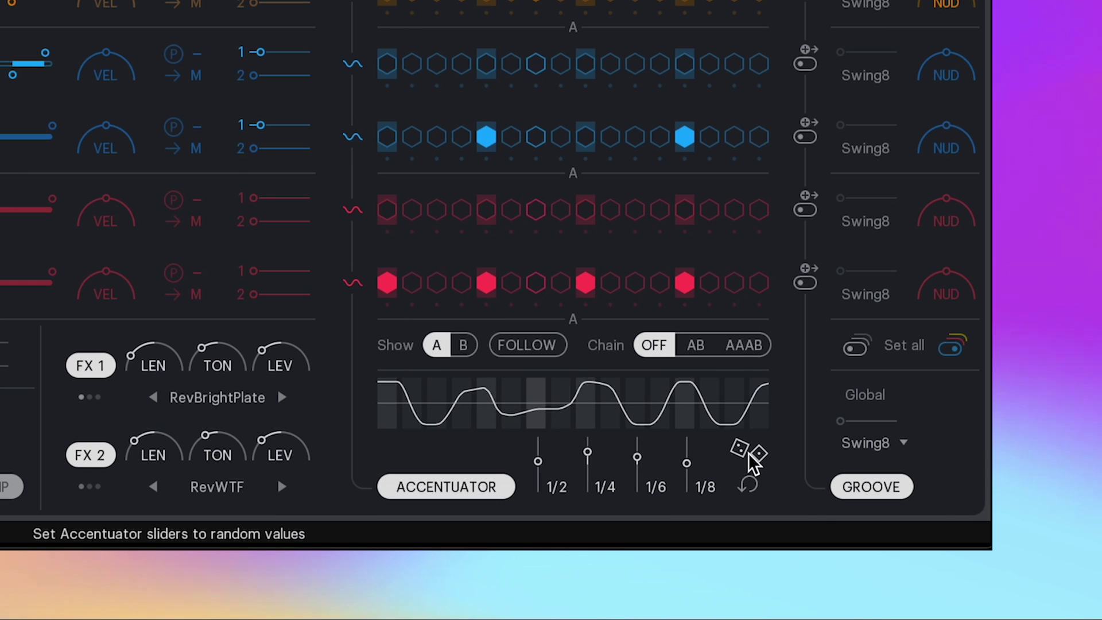
pyautogui.click(752, 461)
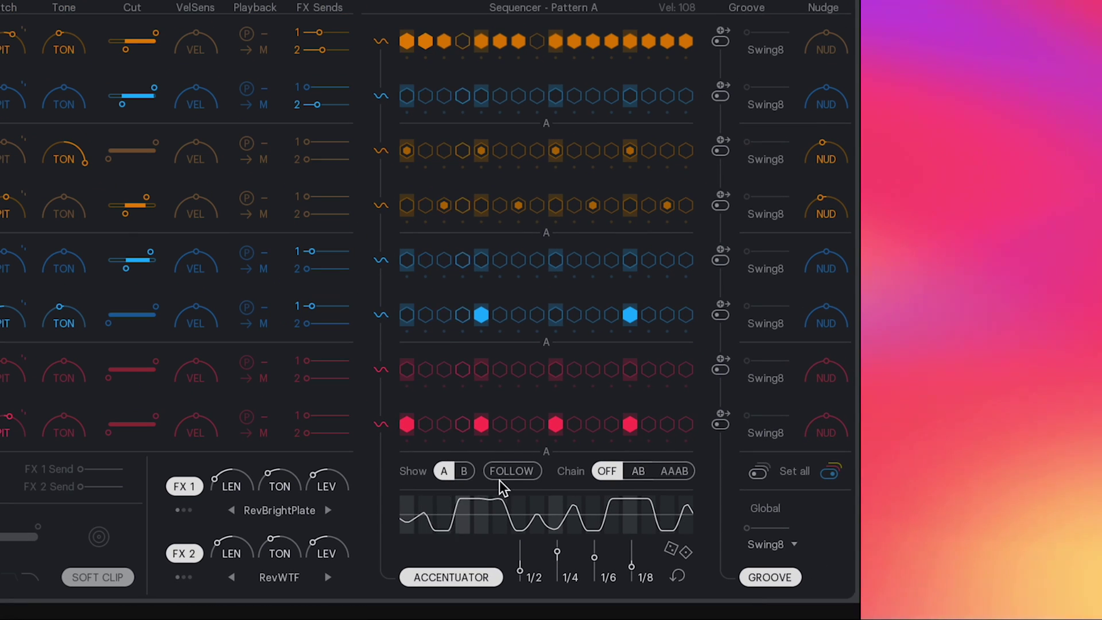
# Step: Show pattern B, turn off two top-lane steps, and set Chain to AB
pyautogui.click(465, 472)
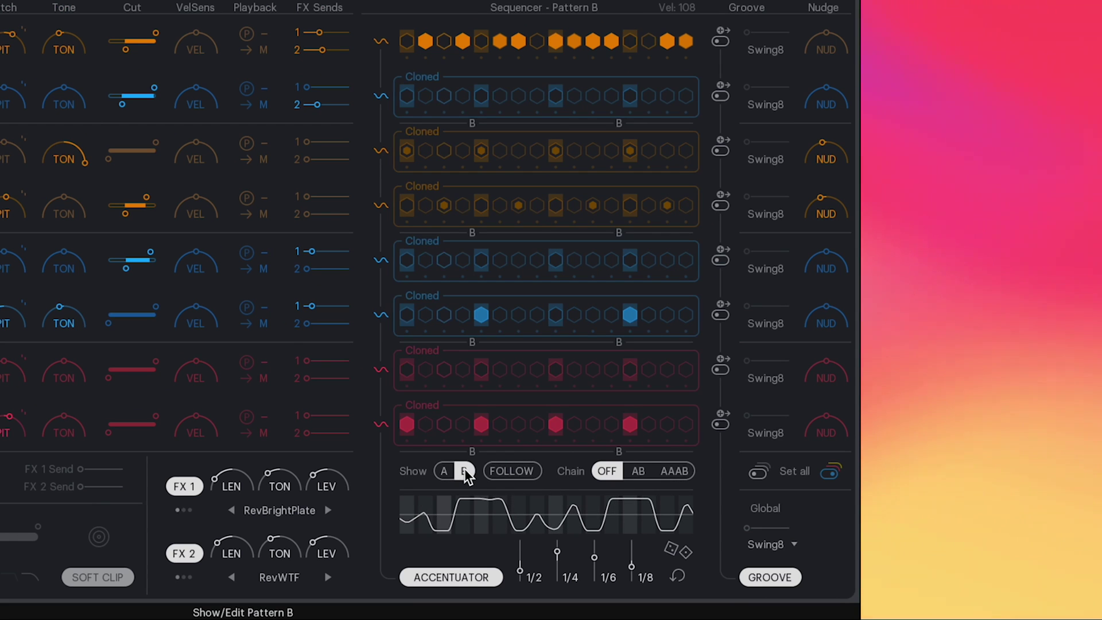
pyautogui.click(594, 43)
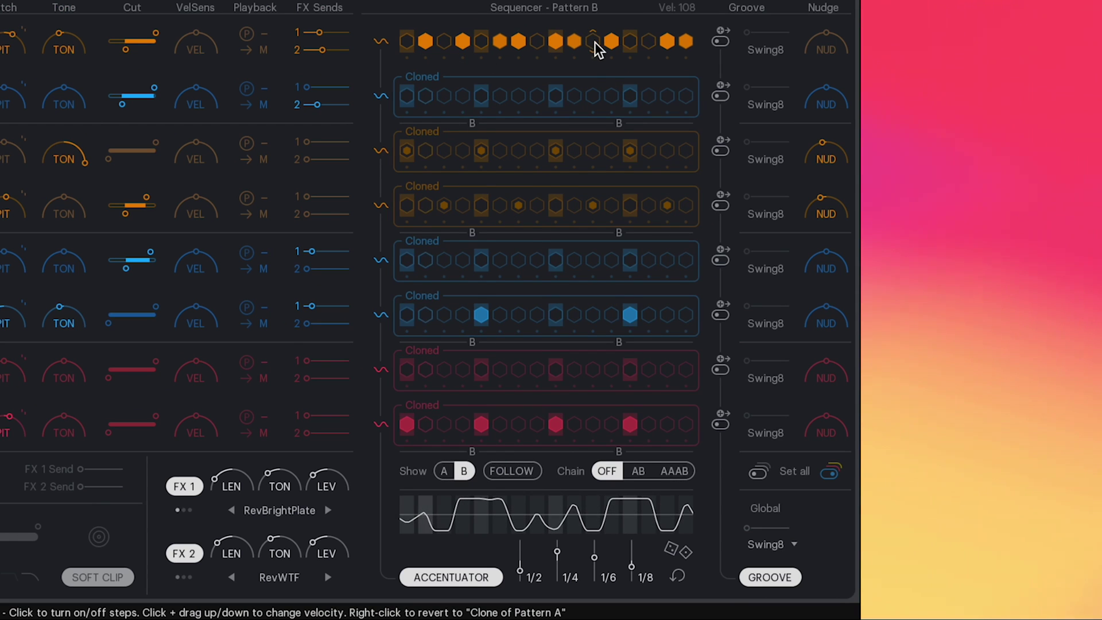
pyautogui.click(667, 41)
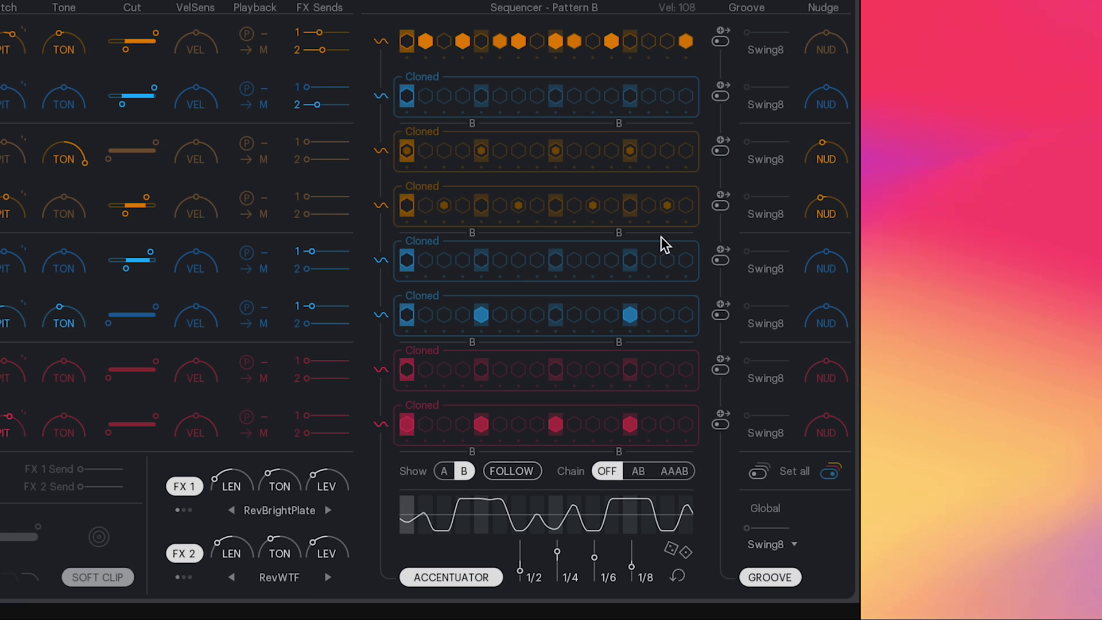
pyautogui.click(640, 476)
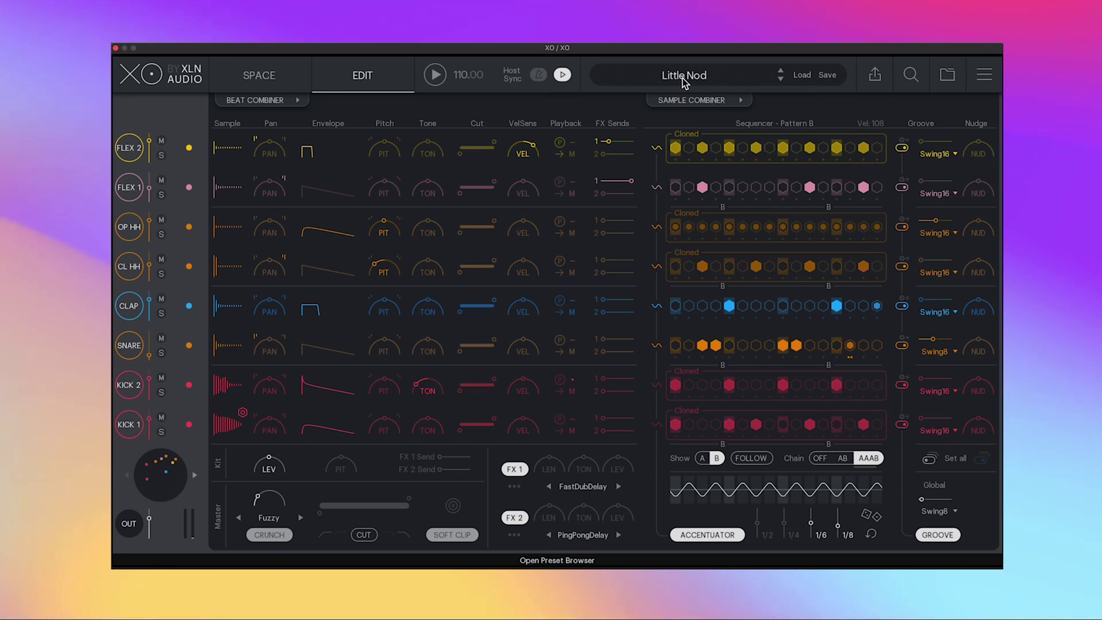
# Step: Load the Motor One preset from the preset list and start the beat playing
pyautogui.click(689, 75)
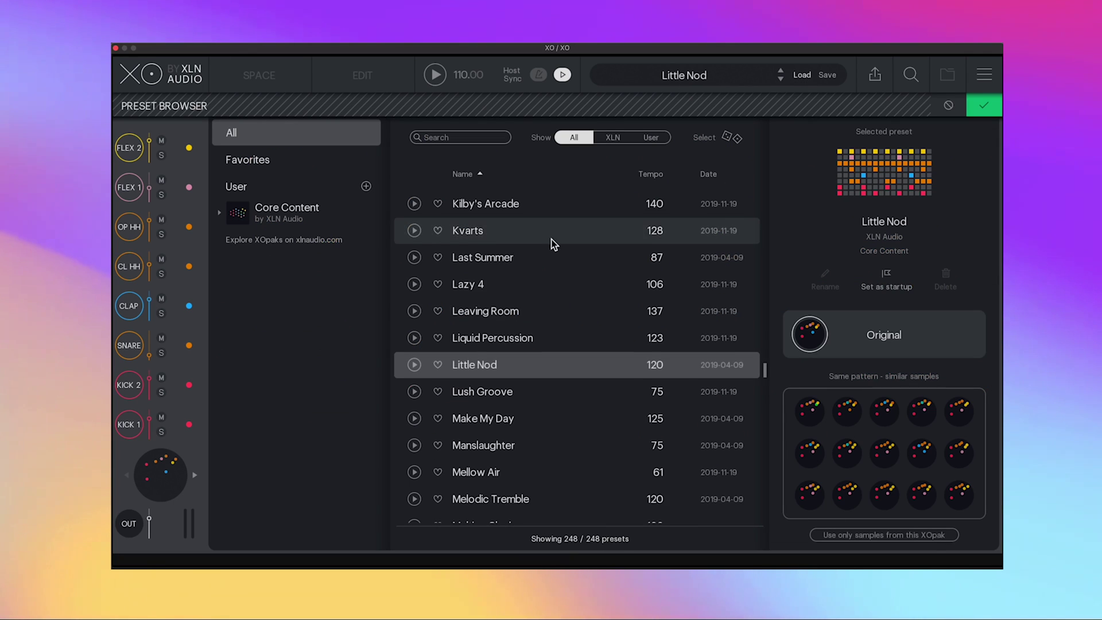
pyautogui.scroll(-5, 548, 240)
pyautogui.click(532, 393)
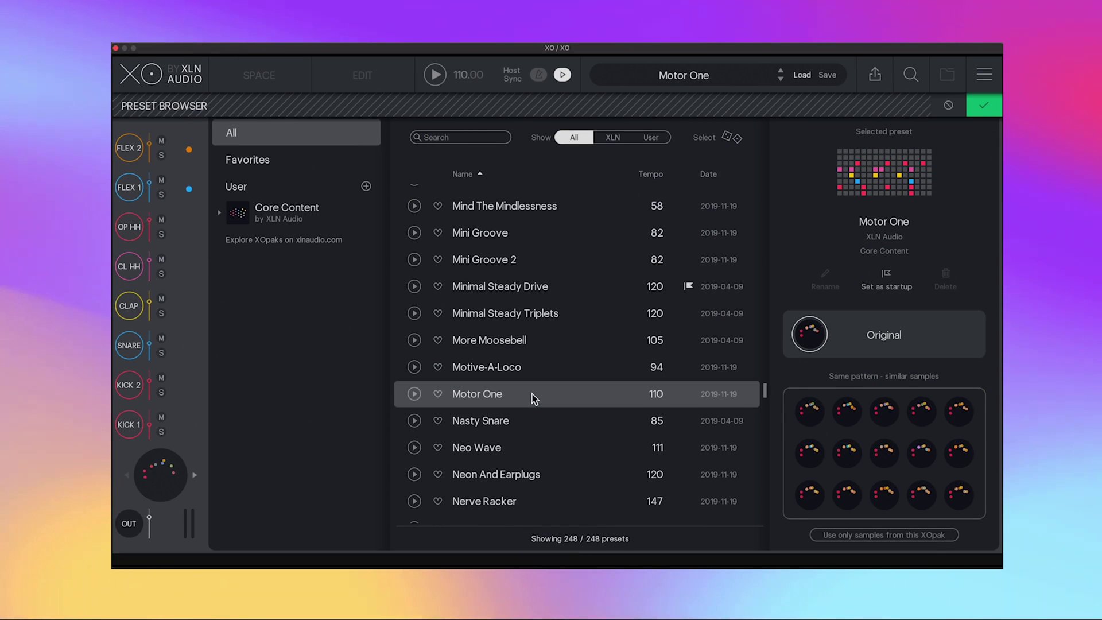
pyautogui.press('space')
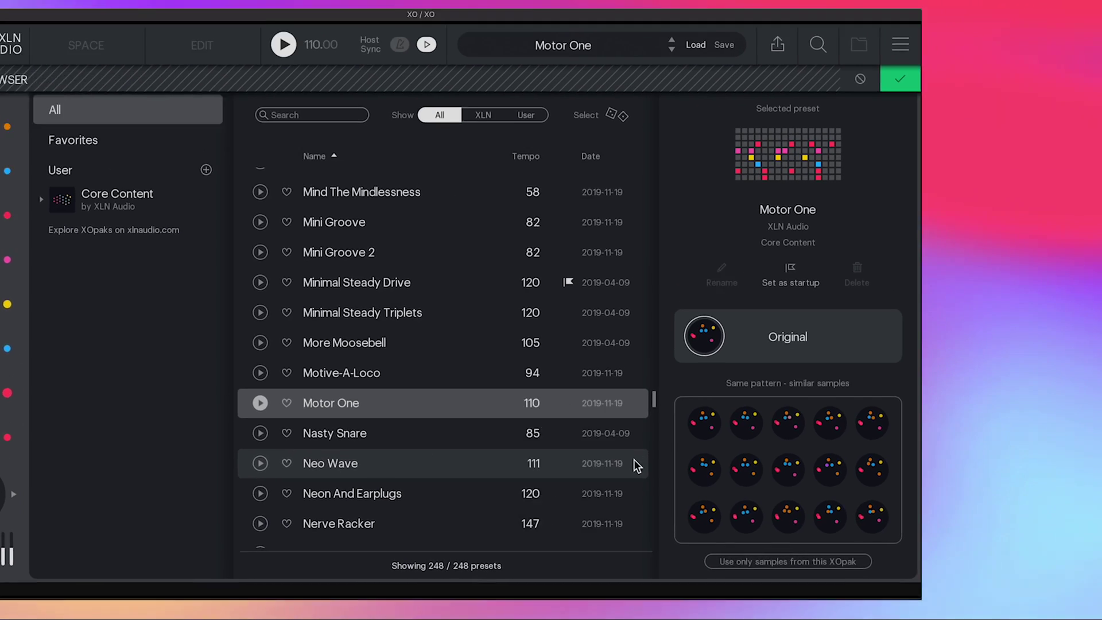
# Step: Audition several similar-sample kit variations, keep one, and confirm the preset
pyautogui.click(757, 426)
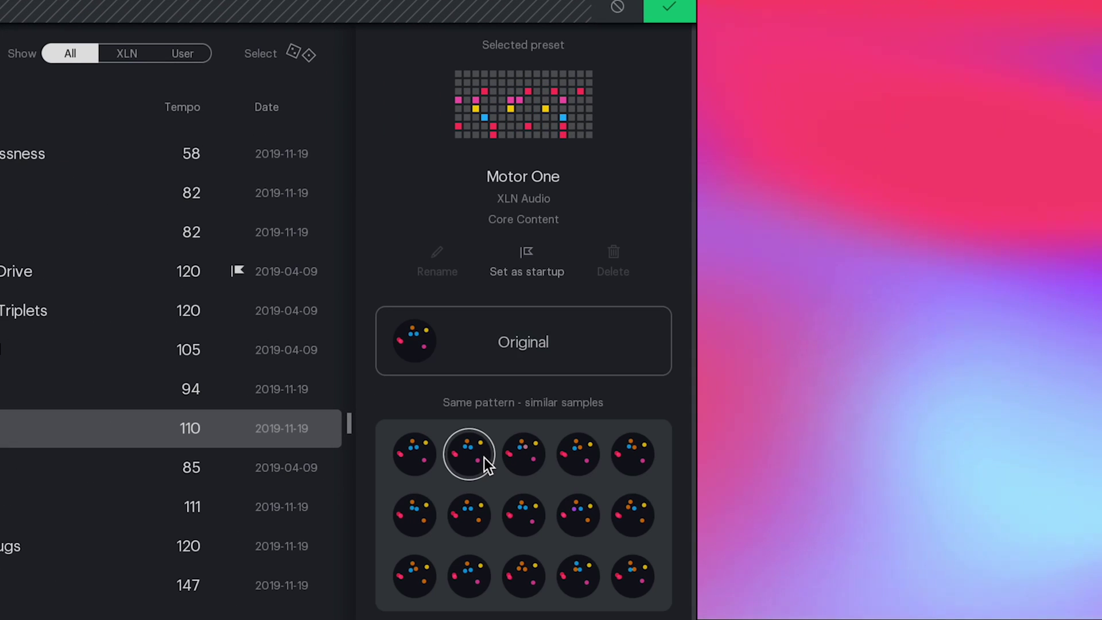
pyautogui.click(585, 460)
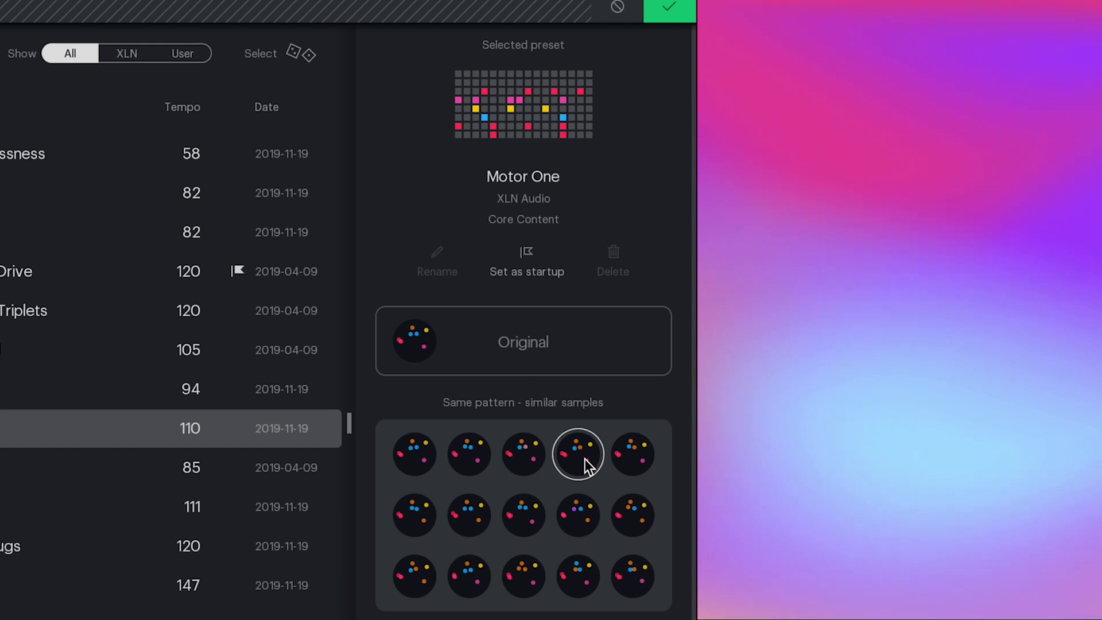
pyautogui.click(525, 518)
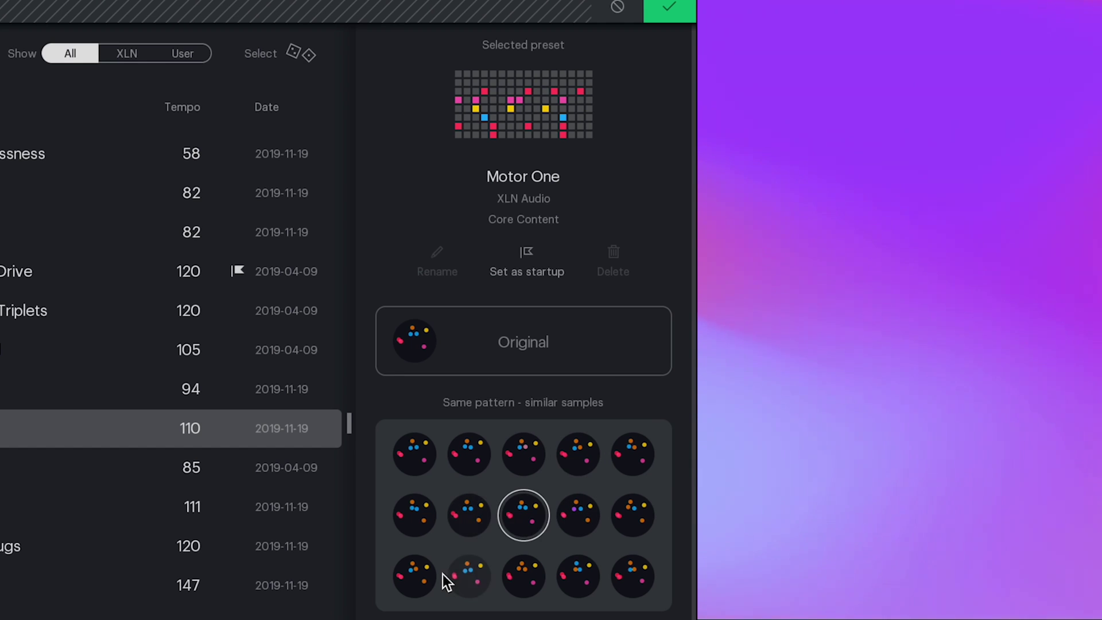
pyautogui.click(429, 580)
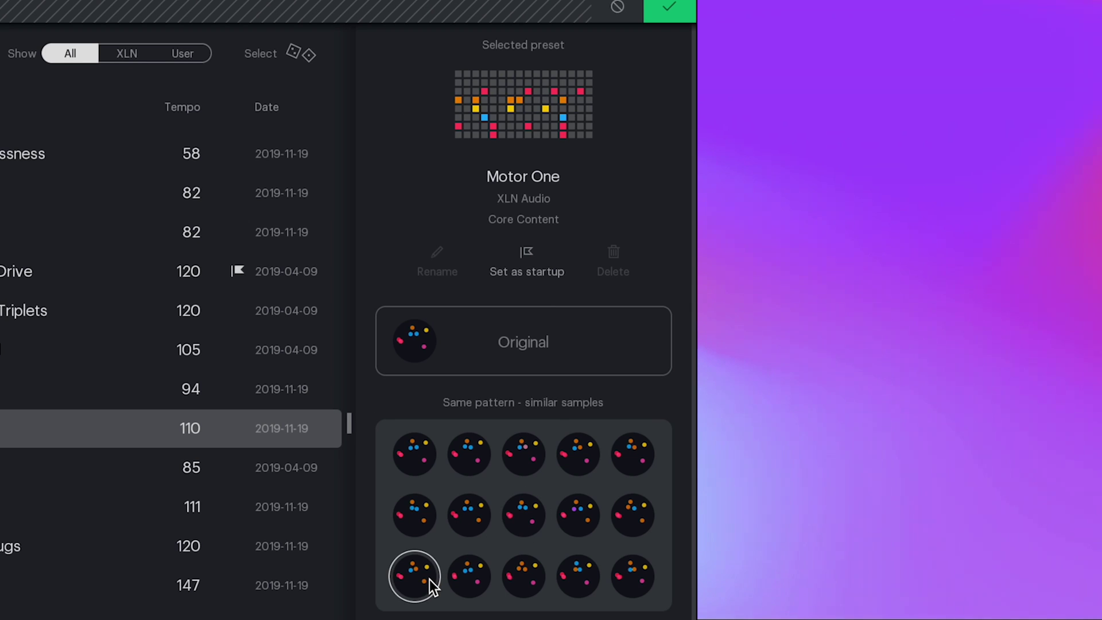
pyautogui.click(675, 10)
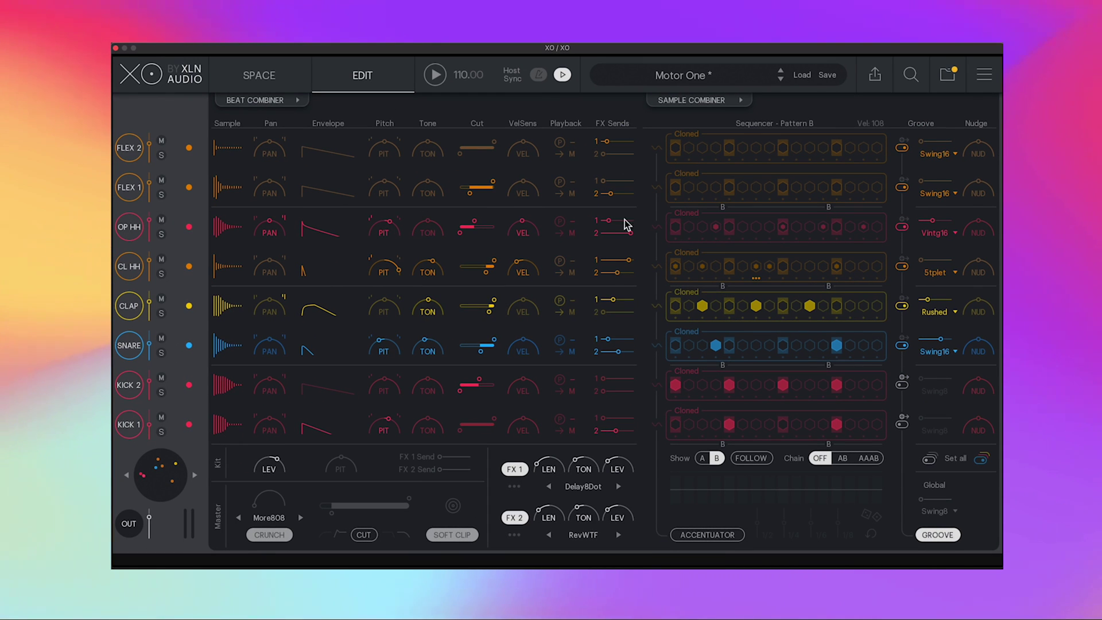
# Step: Render WAVs for all sounds and stems, then drag out the OP HH stem and full beat WAV
pyautogui.click(877, 76)
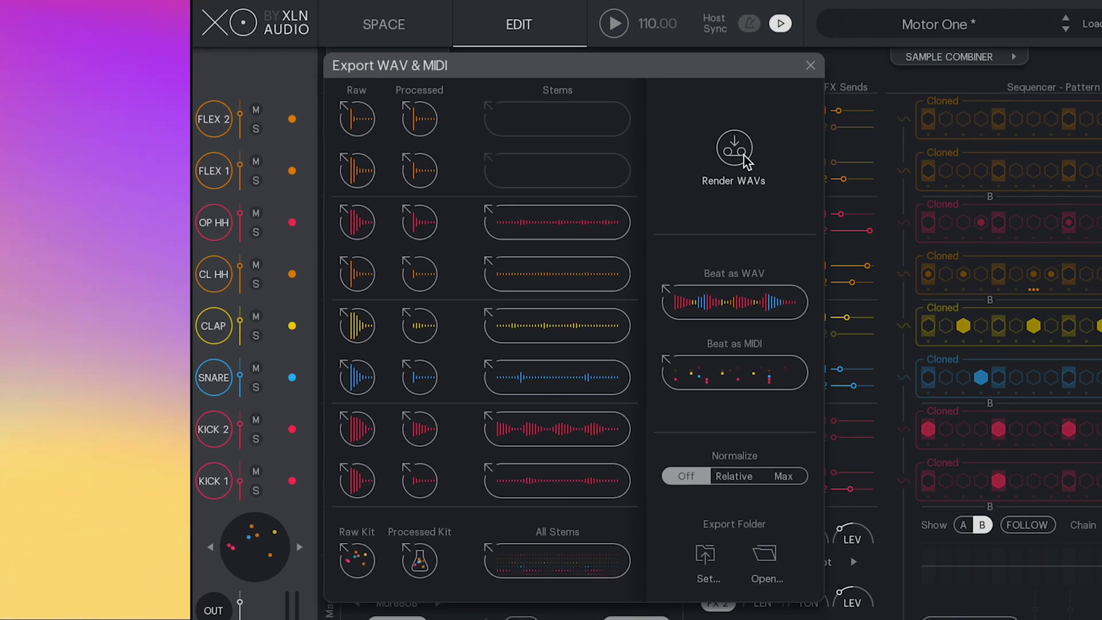
pyautogui.click(744, 156)
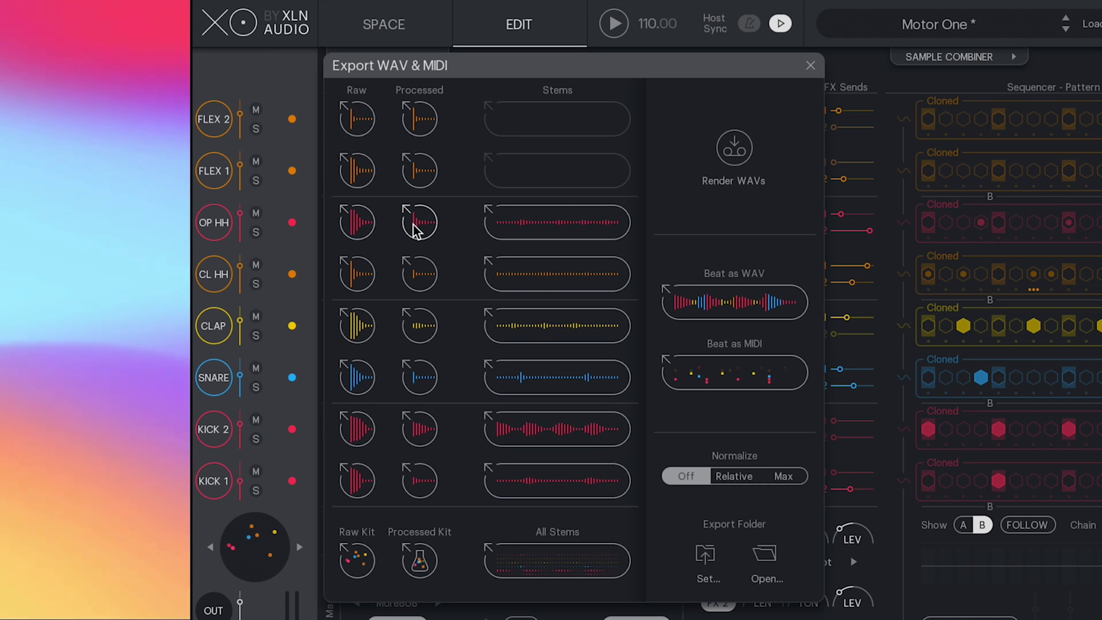
pyautogui.moveTo(490, 229); pyautogui.dragTo(556, 0)
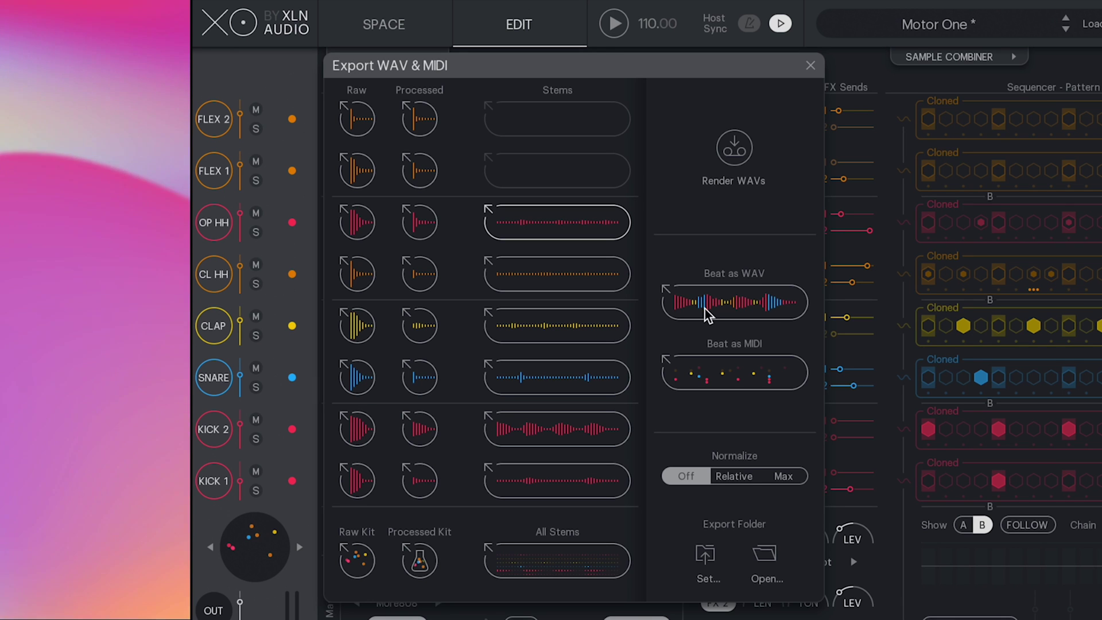
pyautogui.click(674, 298)
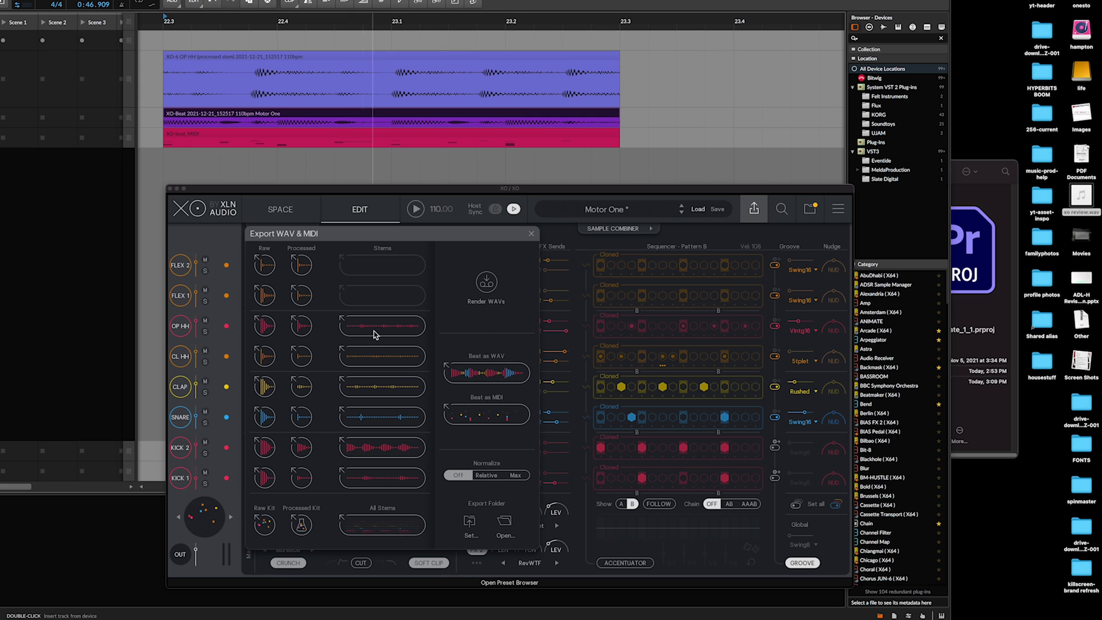
# Step: Drag the processed OP HH stem WAV from XO onto the desktop
pyautogui.moveTo(535, 222); pyautogui.dragTo(970, 384)
pyautogui.moveTo(626, 420); pyautogui.dragTo(990, 488)
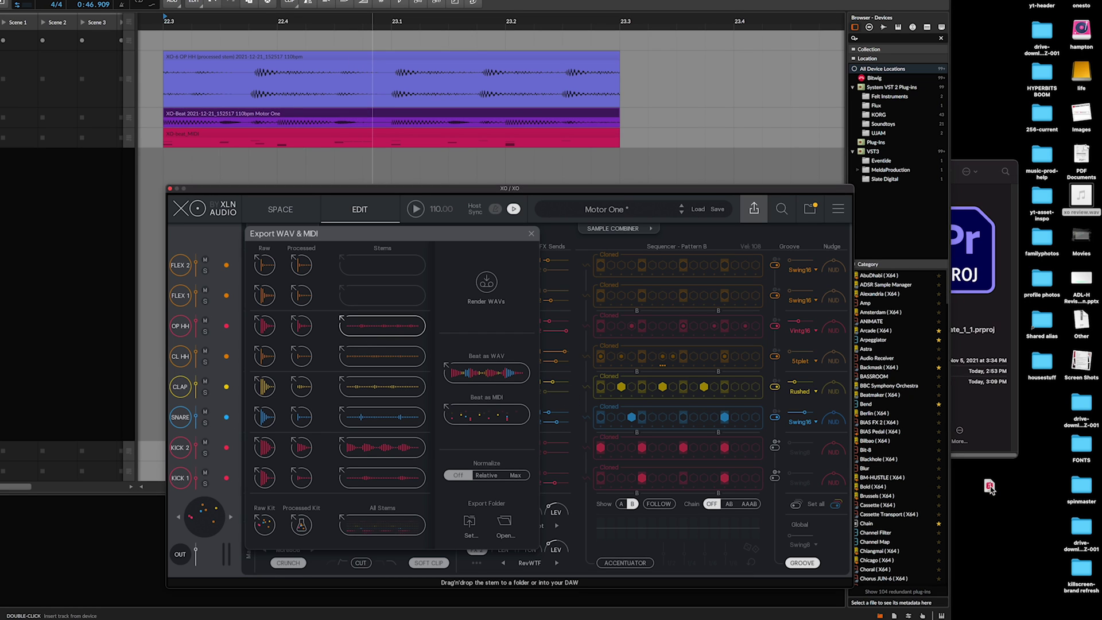